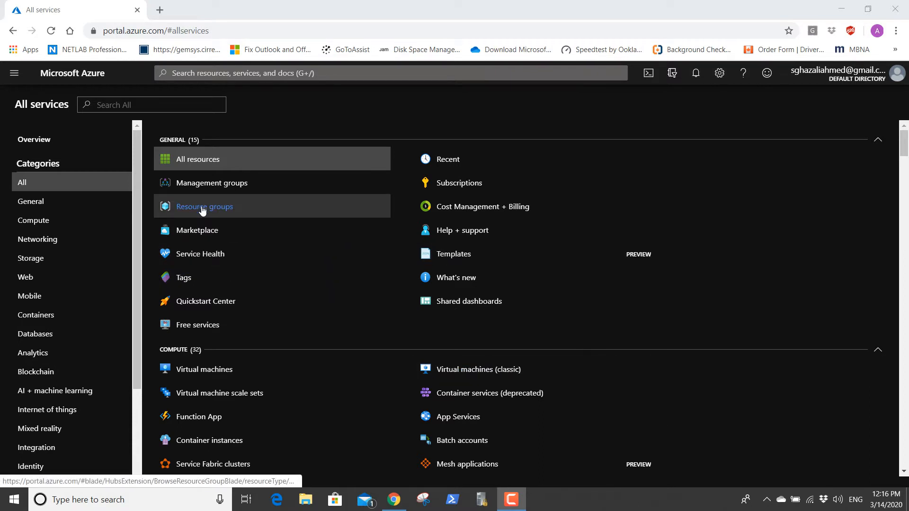
Start a new resource group in the Pay-As-You-Go (Azure Courses) subscription and name it RGCloud.
{"action": "mouse_move", "coordinate": [202, 210]}
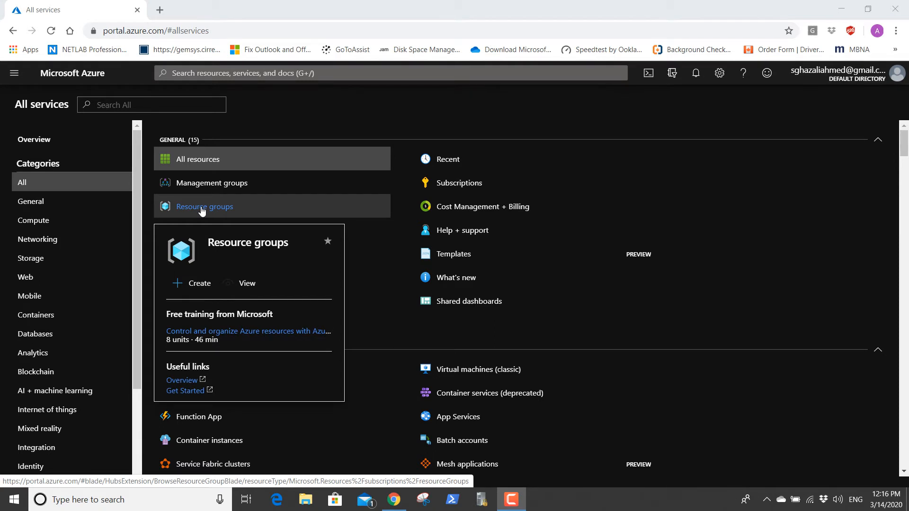
{"action": "left_click", "coordinate": [202, 211]}
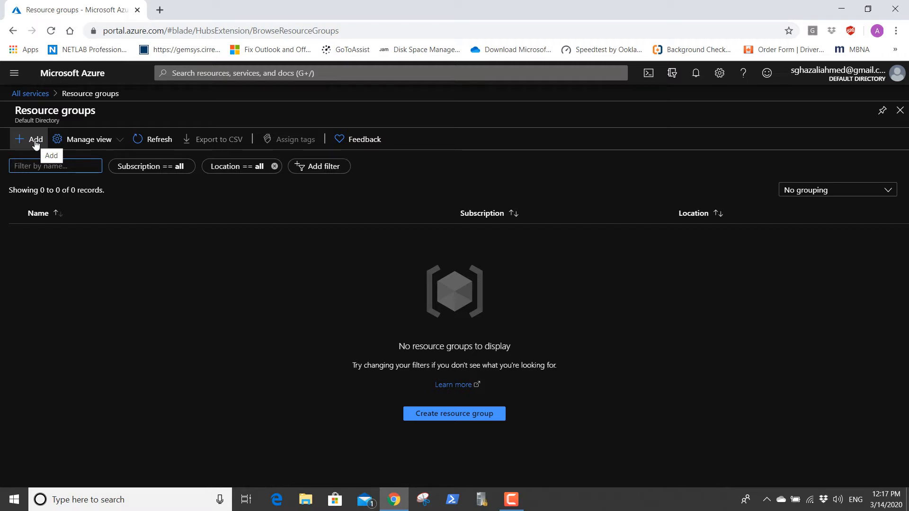
{"action": "left_click", "coordinate": [456, 415]}
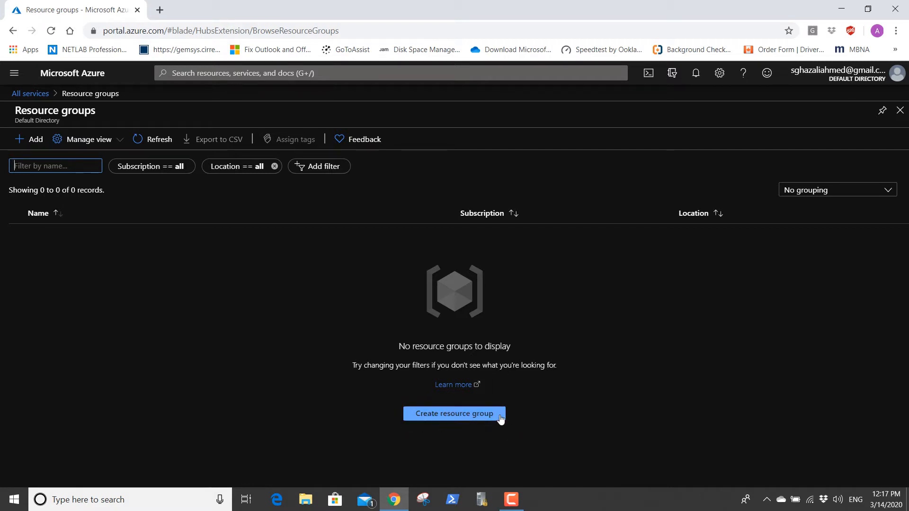
{"action": "left_click", "coordinate": [30, 141]}
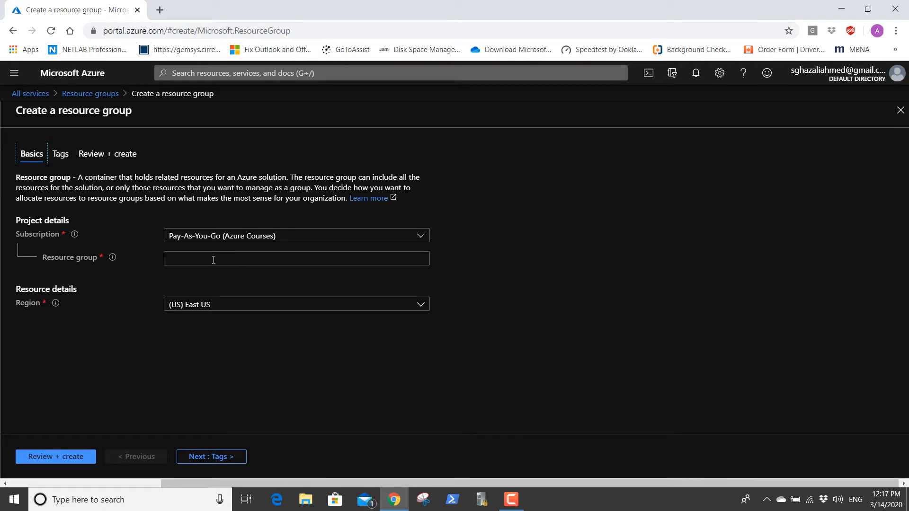
{"action": "left_click", "coordinate": [421, 237]}
{"action": "left_click", "coordinate": [422, 237]}
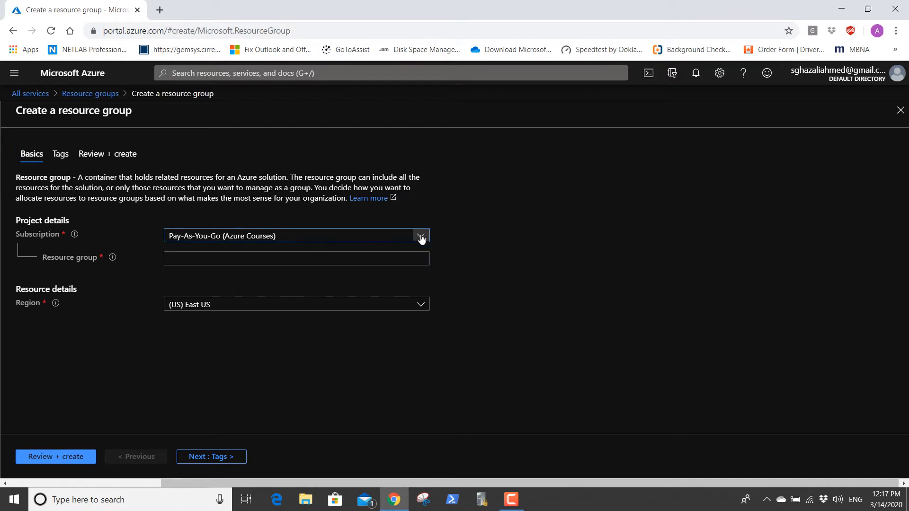
{"action": "left_click", "coordinate": [182, 261]}
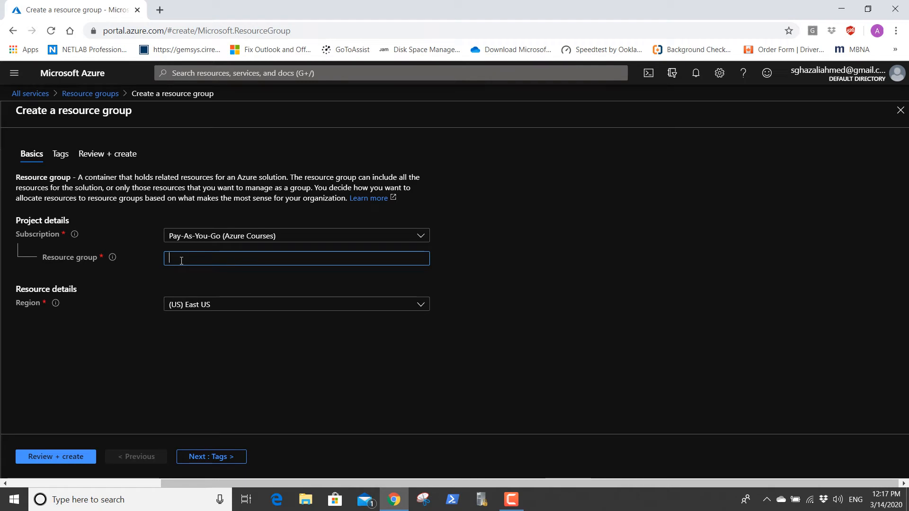
{"action": "type", "text": "RGCloud"}
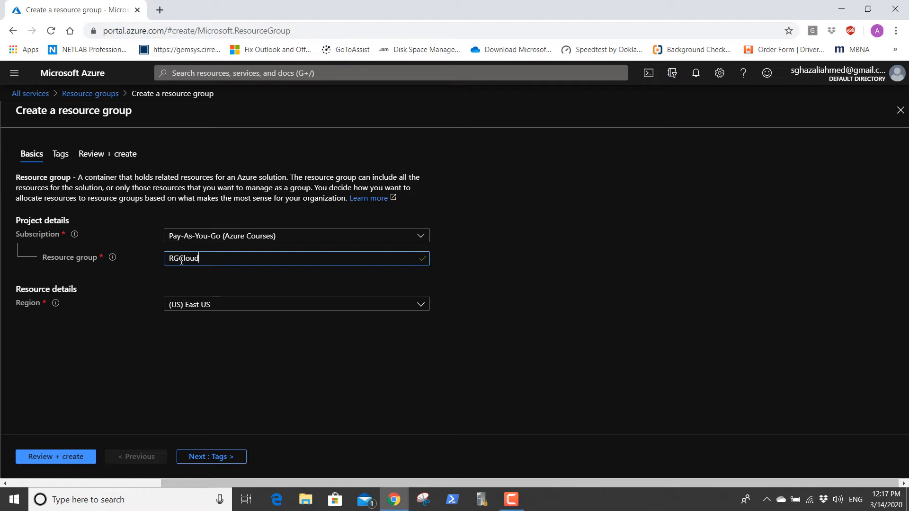
Set the resource group's region to (US) East US 2, then validate and create the group.
{"action": "left_click", "coordinate": [226, 308]}
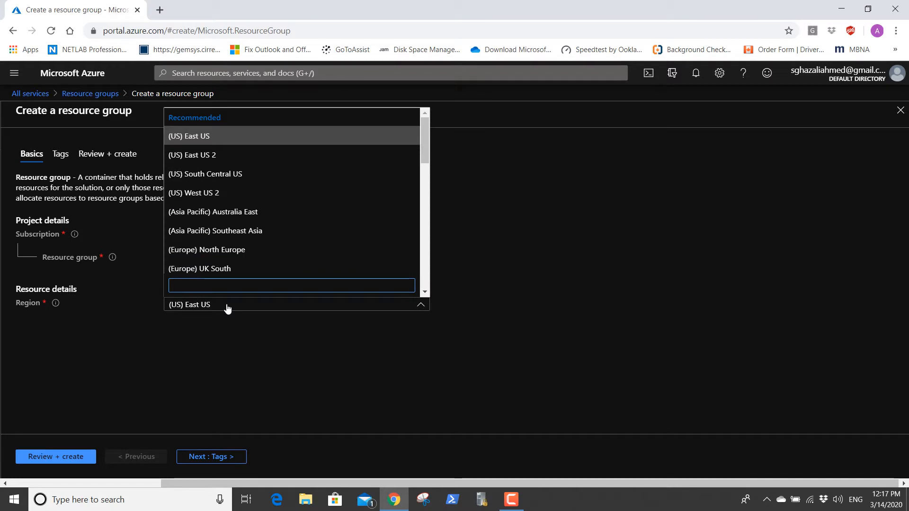
{"action": "type", "text": "eas"}
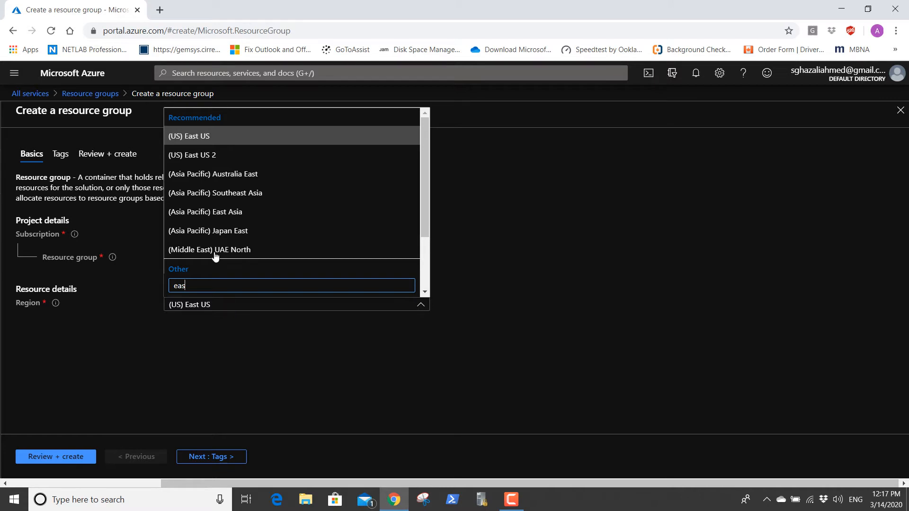
{"action": "left_click", "coordinate": [214, 155]}
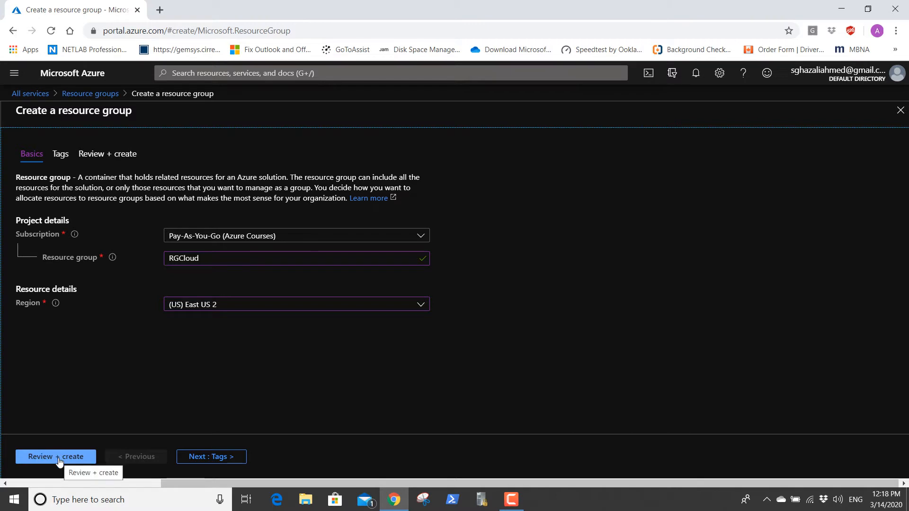
{"action": "left_click", "coordinate": [58, 459]}
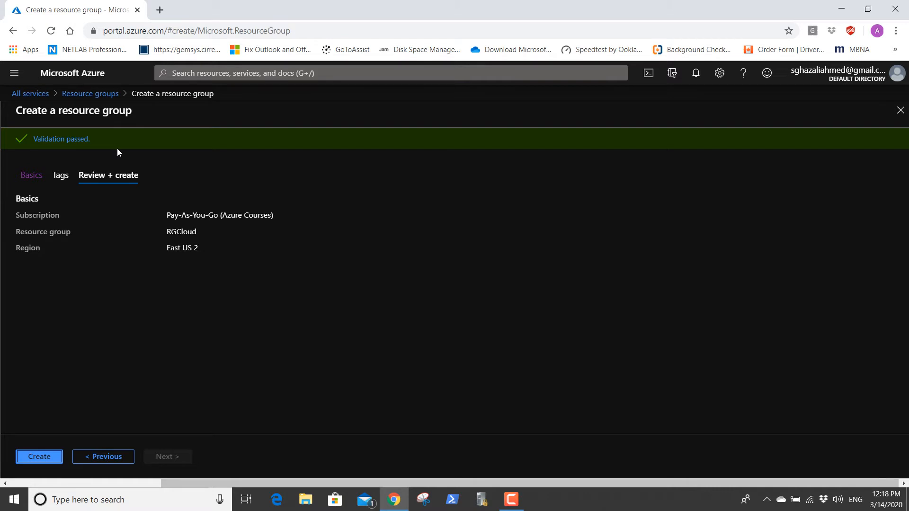
{"action": "left_click", "coordinate": [37, 460]}
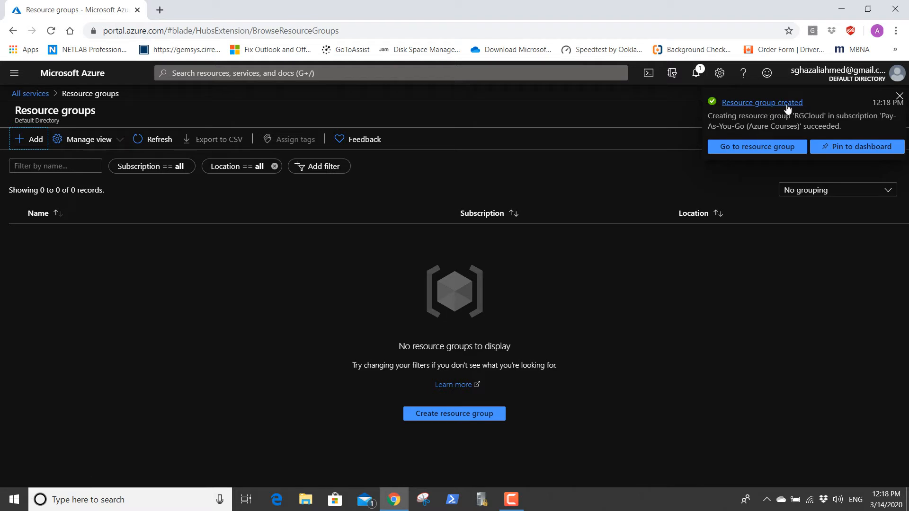
View the new RGCloud resource group's overview and return to the list of all resource groups.
{"action": "left_click", "coordinate": [748, 147]}
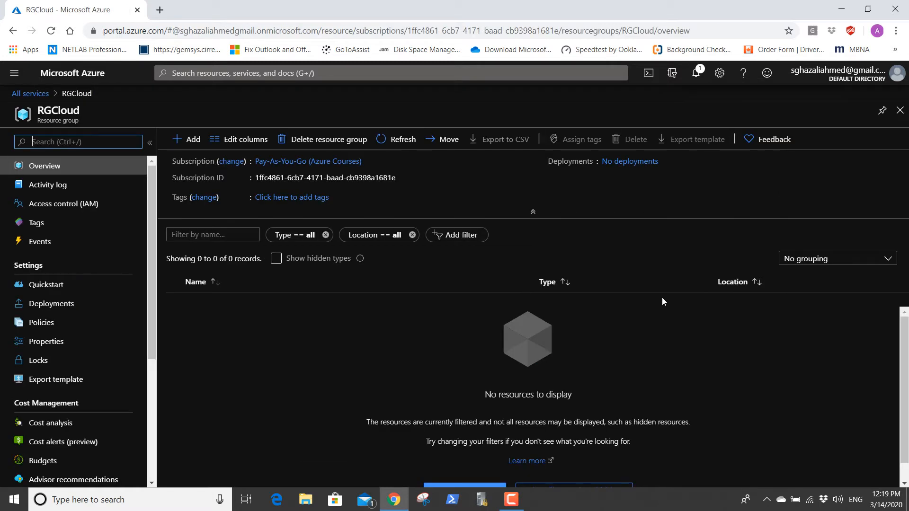
{"action": "double_click", "coordinate": [41, 110]}
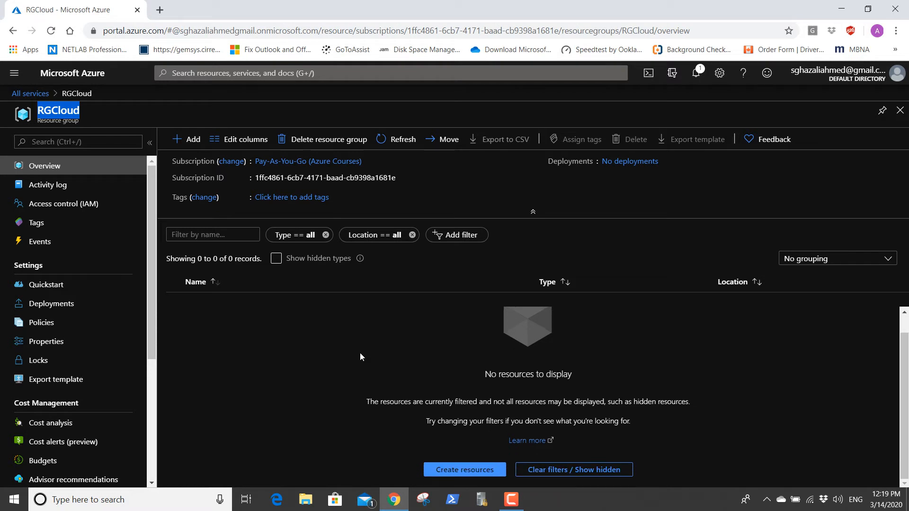
{"action": "left_click", "coordinate": [28, 95]}
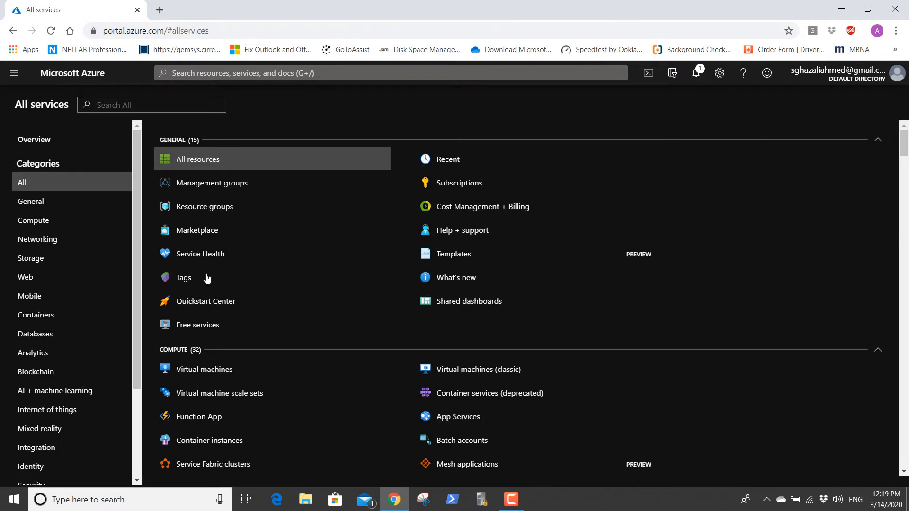
{"action": "left_click", "coordinate": [207, 215]}
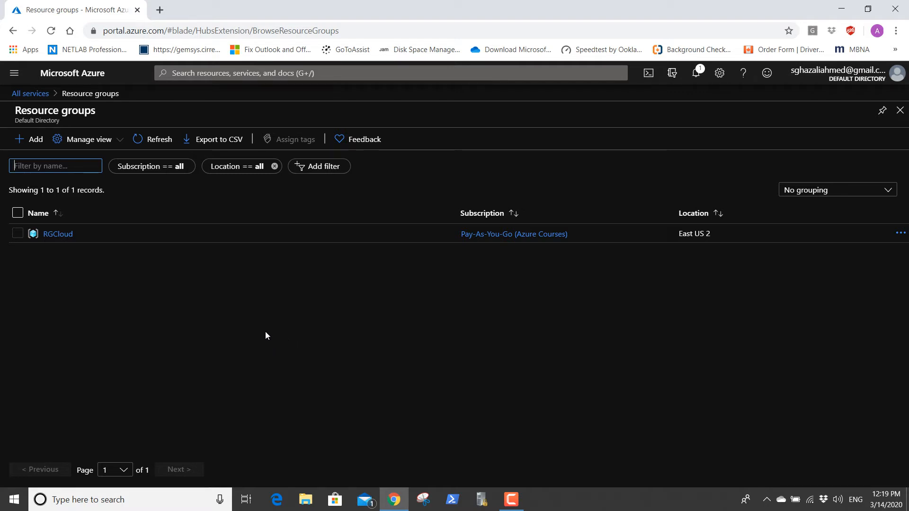
Start a second resource group under the Pay-As-You-Go (Azure Courses) subscription and name it RGOnPrem.
{"action": "left_click", "coordinate": [22, 141]}
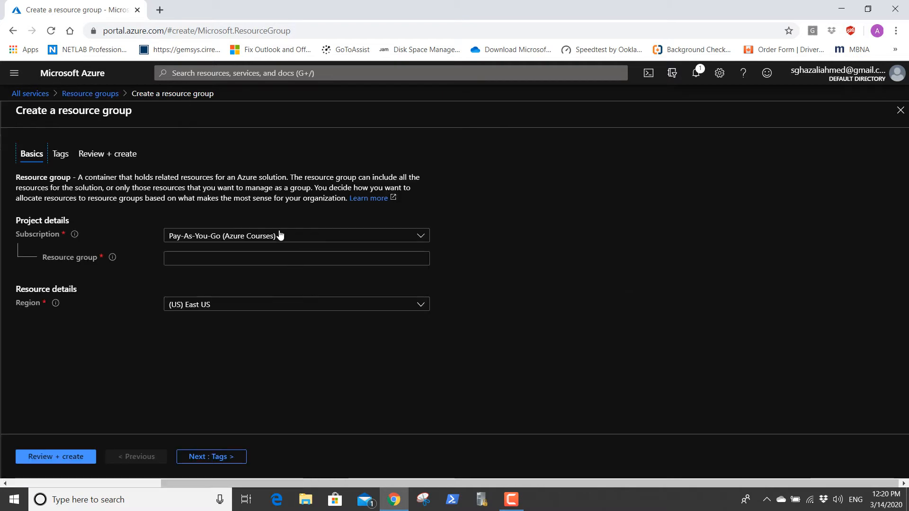
{"action": "left_click", "coordinate": [268, 257]}
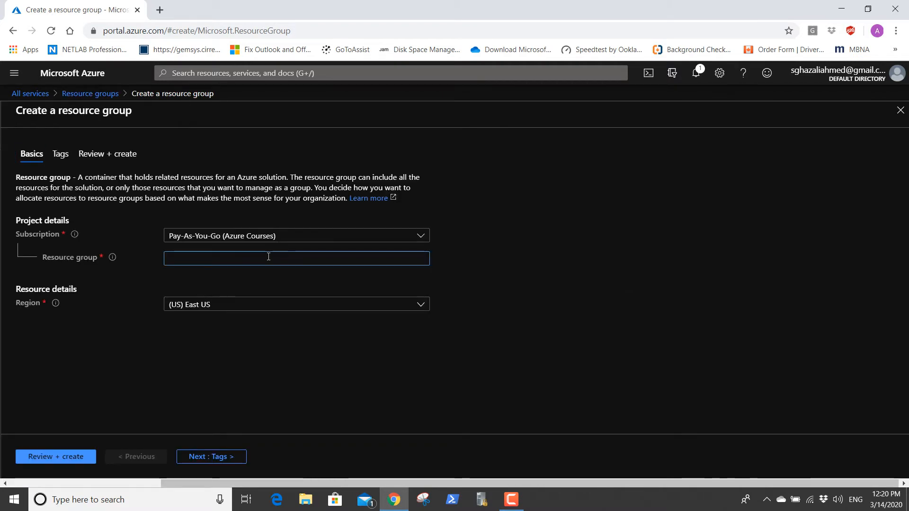
{"action": "type", "text": "RGon"}
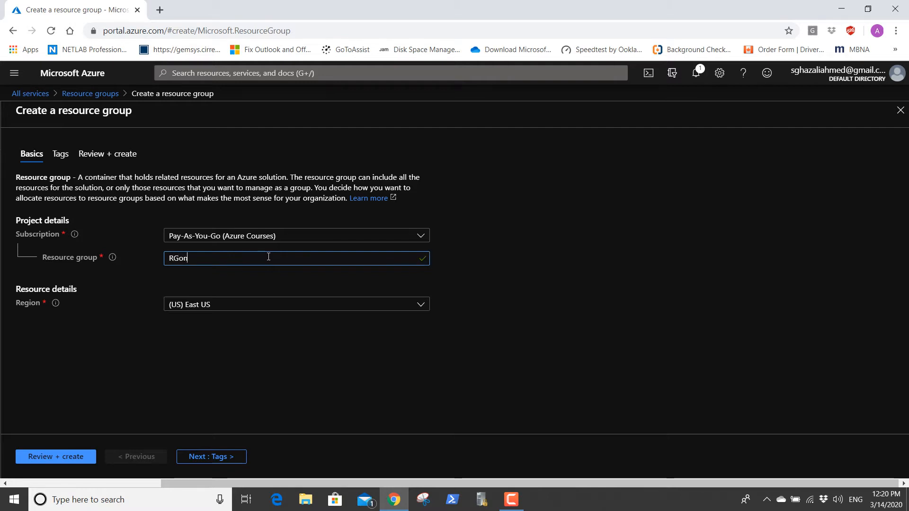
{"action": "key", "text": "BackSpace"}
{"action": "type", "text": "On"}
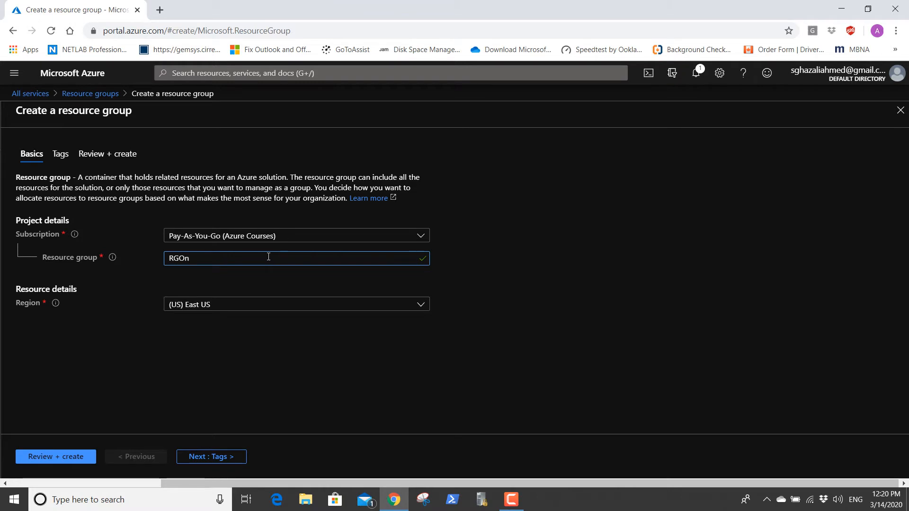
{"action": "type", "text": "Prem"}
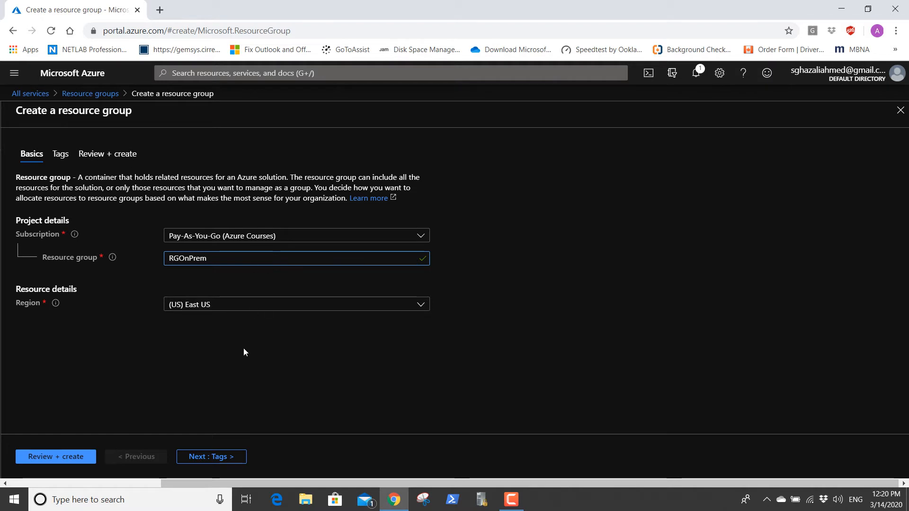
Set the RGOnPrem region to (US) West US 2, then validate and create the group.
{"action": "left_click", "coordinate": [239, 309]}
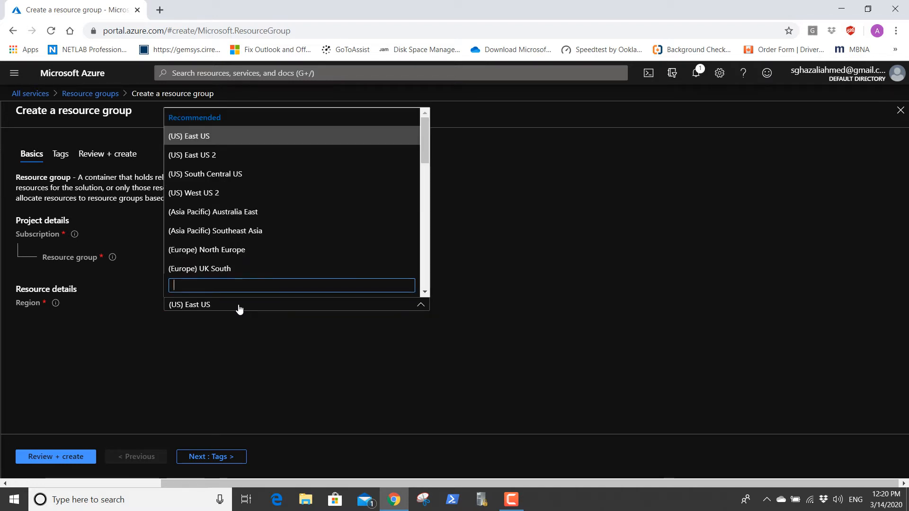
{"action": "left_click", "coordinate": [222, 195]}
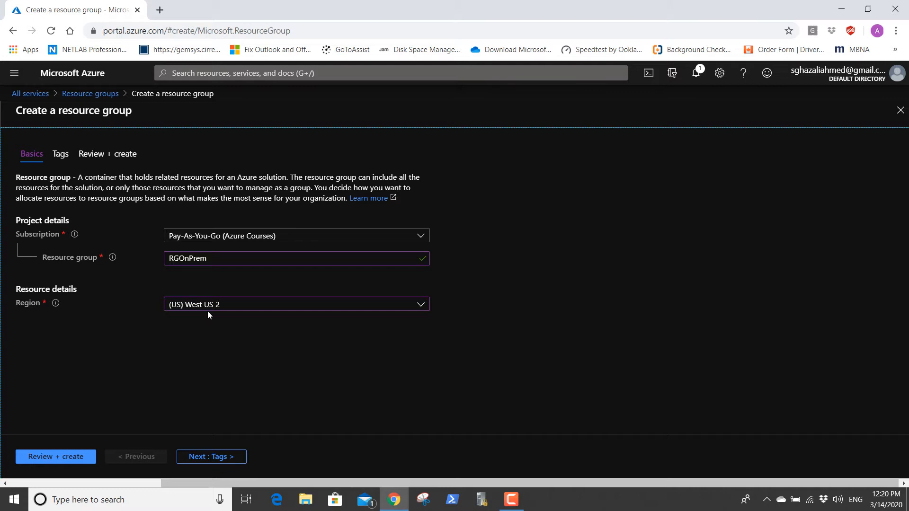
{"action": "left_click", "coordinate": [46, 461]}
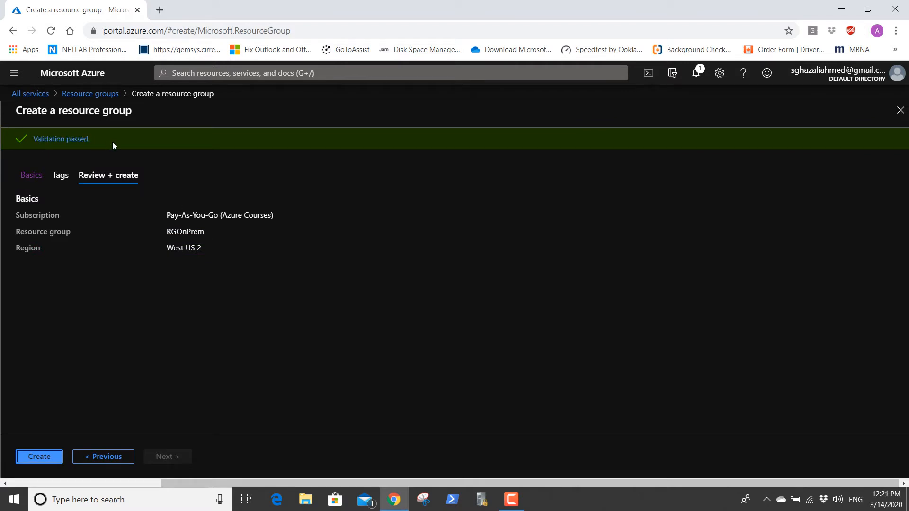
{"action": "left_click", "coordinate": [40, 459]}
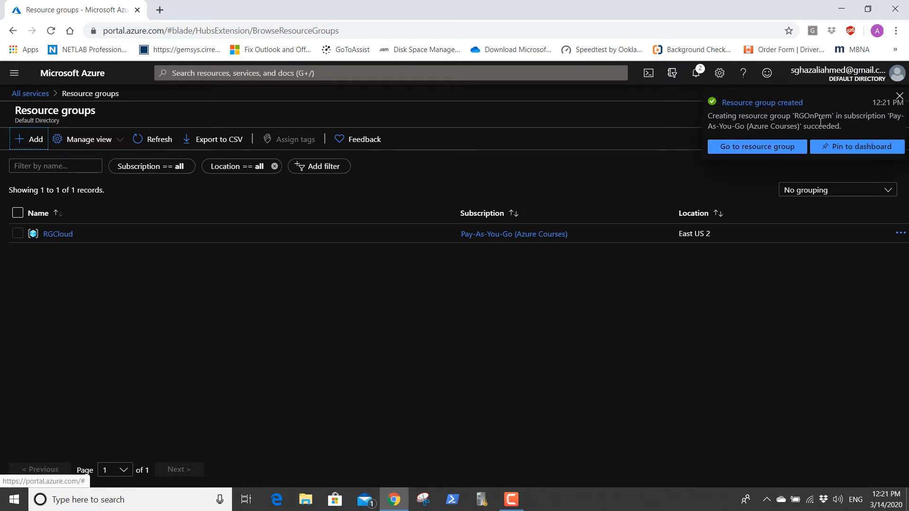
View the new RGOnPrem resource group's overview and go back to the resource groups list.
{"action": "left_click", "coordinate": [752, 152]}
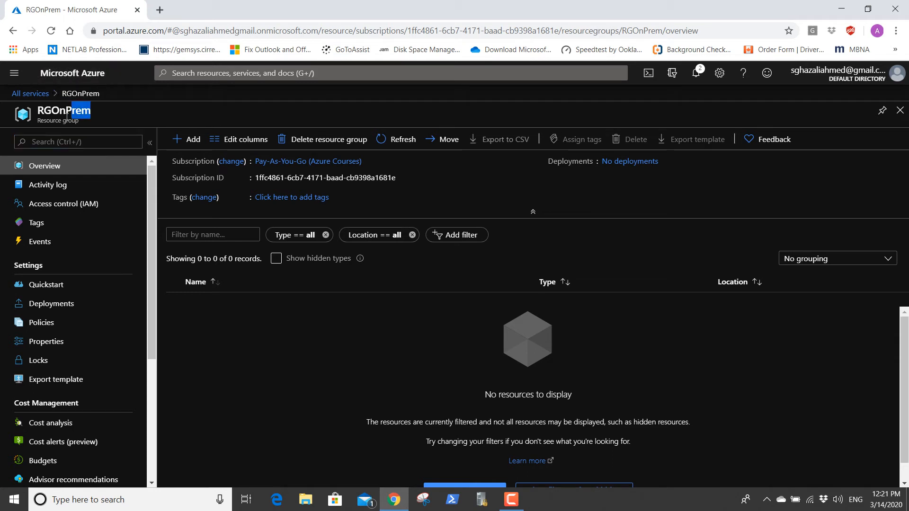
{"action": "mouse_move", "coordinate": [38, 121]}
{"action": "left_mouse_down"}
{"action": "mouse_move", "coordinate": [47, 120]}
{"action": "mouse_move", "coordinate": [41, 110]}
{"action": "left_mouse_up"}
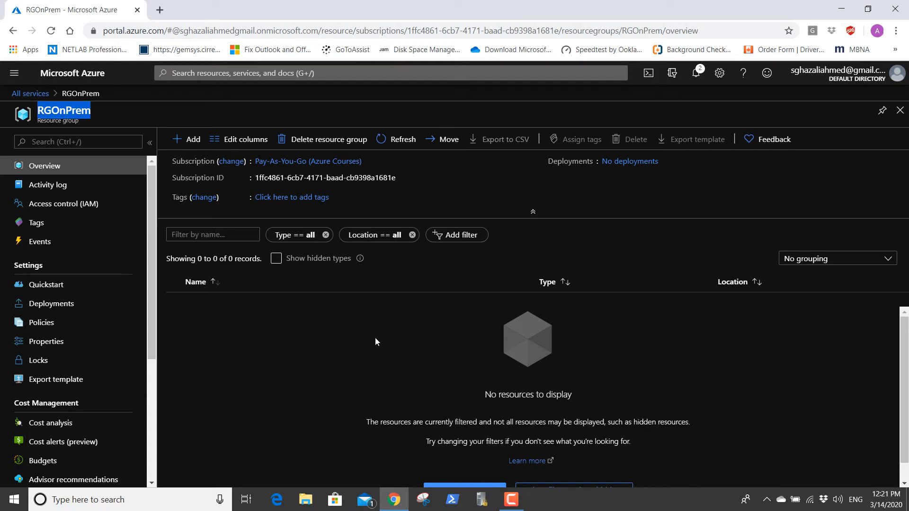
{"action": "left_click", "coordinate": [29, 95]}
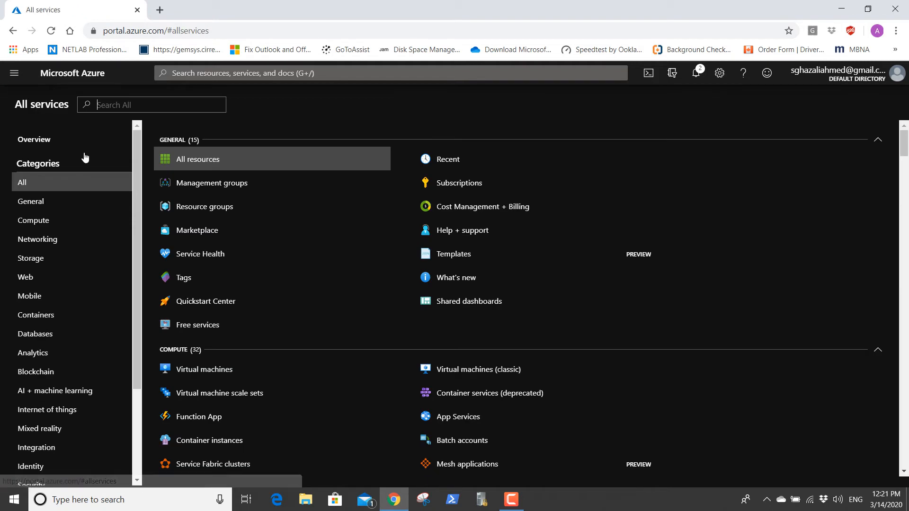
{"action": "left_click", "coordinate": [211, 204]}
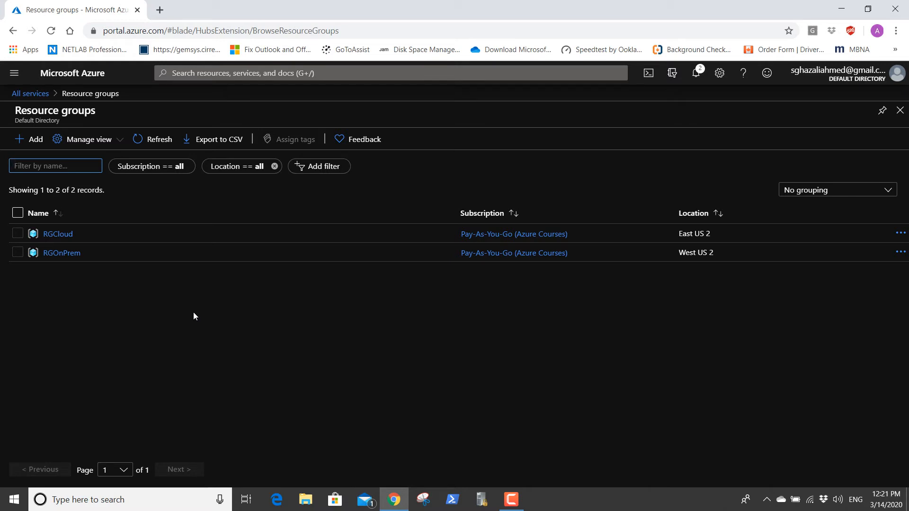
{"action": "left_click", "coordinate": [512, 499]}
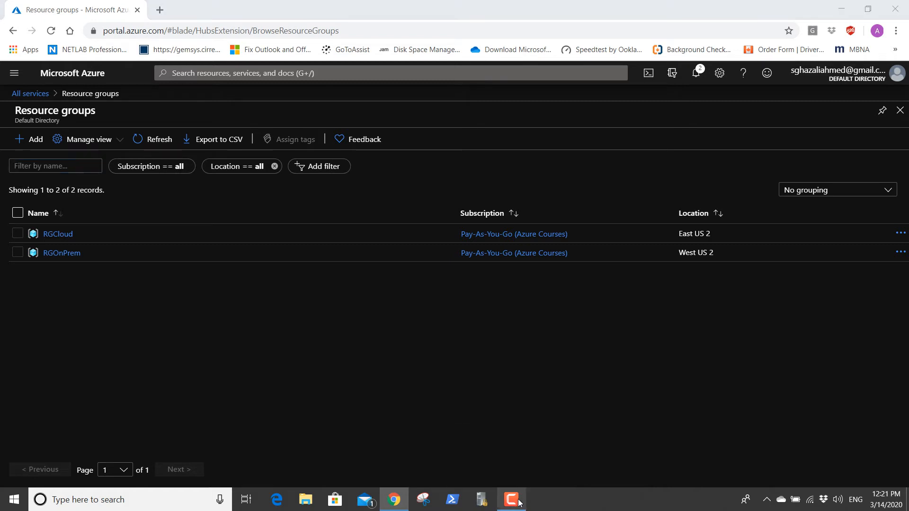
{"action": "left_click", "coordinate": [861, 453]}
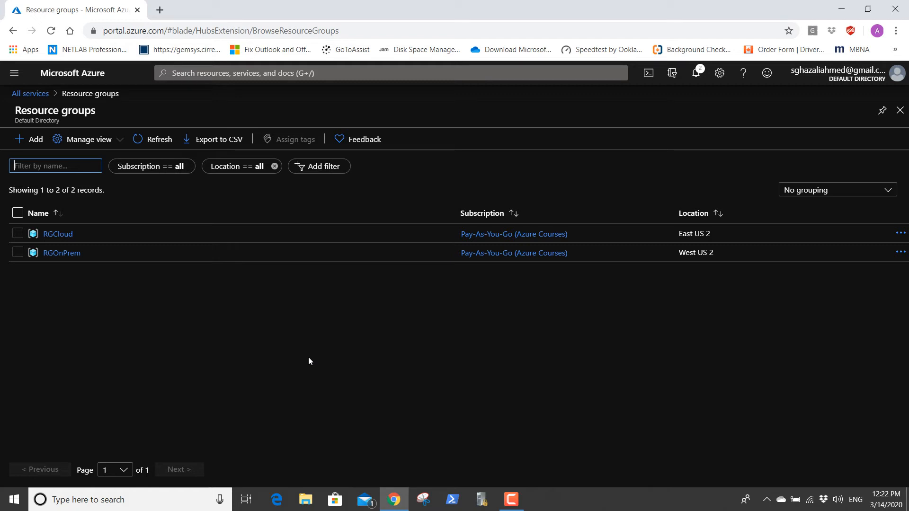
Open the overview of the RGCloud resource group from the resource groups list.
{"action": "left_click", "coordinate": [57, 235]}
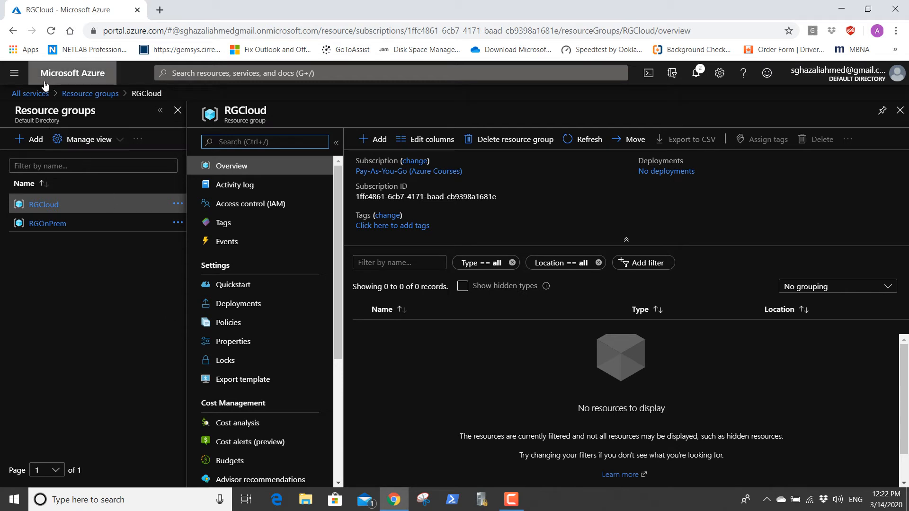
{"action": "left_click", "coordinate": [33, 94]}
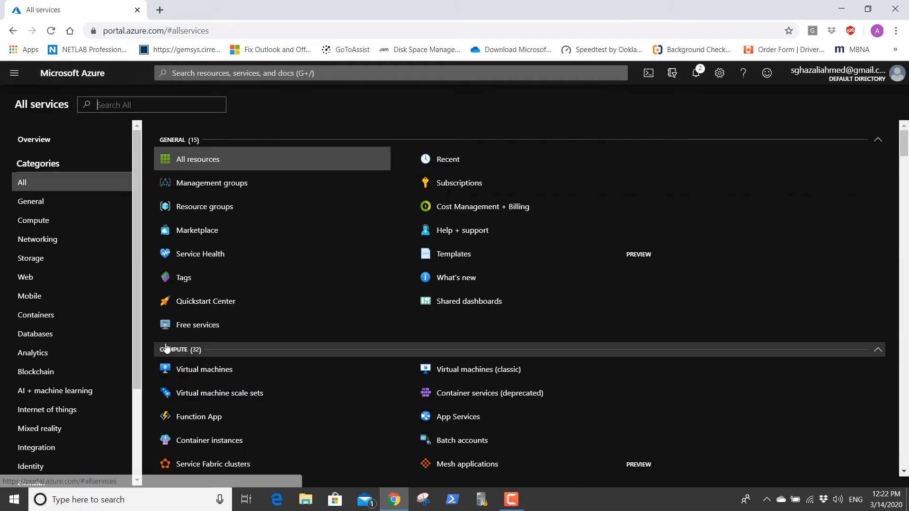
{"action": "left_click", "coordinate": [214, 210]}
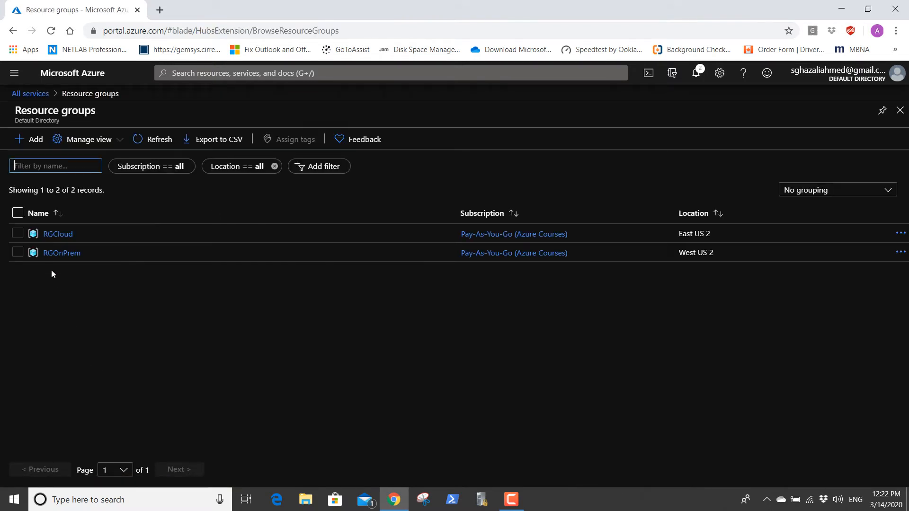
{"action": "left_click", "coordinate": [56, 234]}
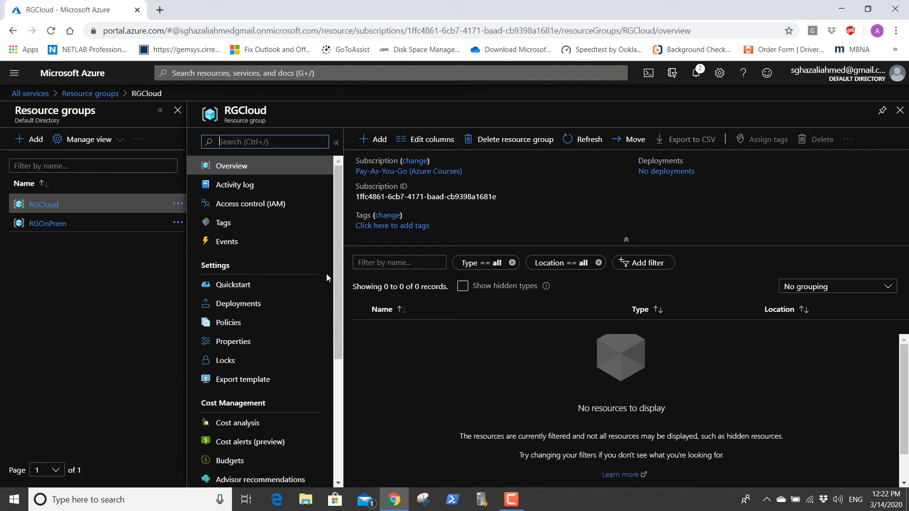
Open the marketplace for adding a resource to RGCloud and look through its resource categories.
{"action": "left_click", "coordinate": [339, 203]}
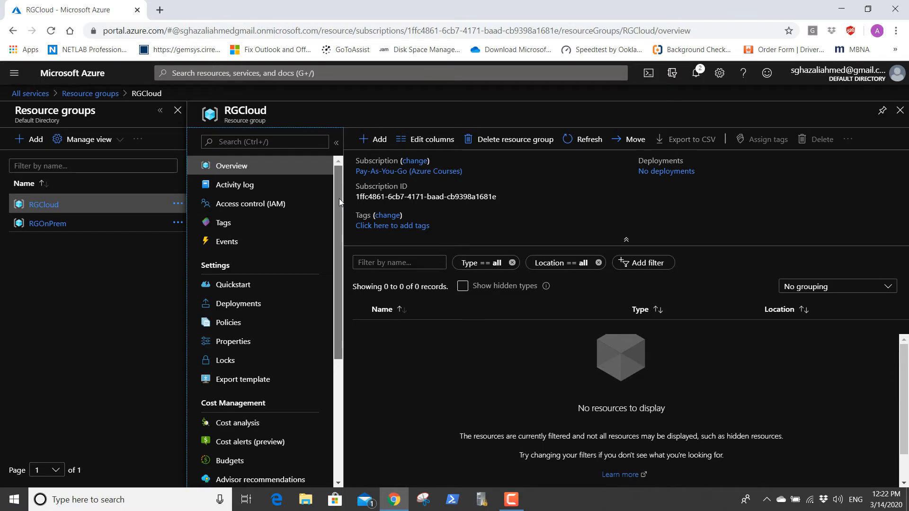
{"action": "left_click_drag", "start_coordinate": [340, 199], "coordinate": [335, 179]}
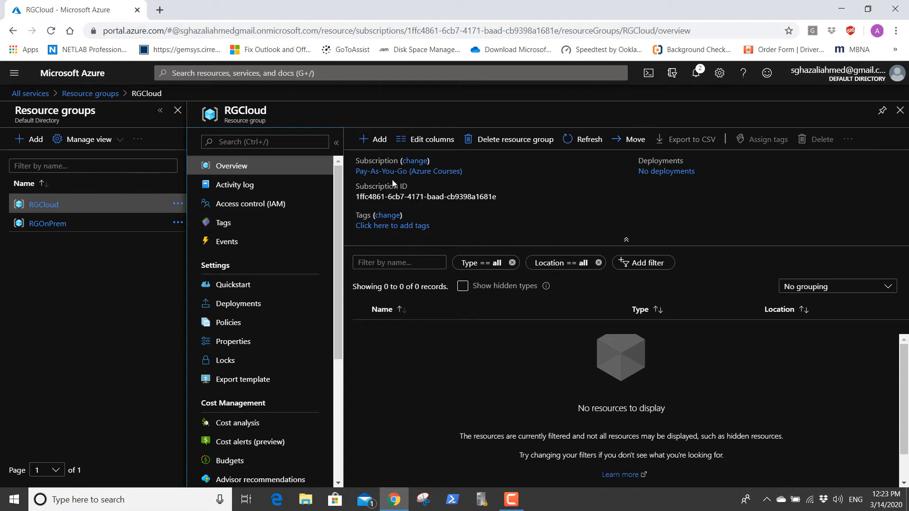
{"action": "left_click", "coordinate": [381, 146]}
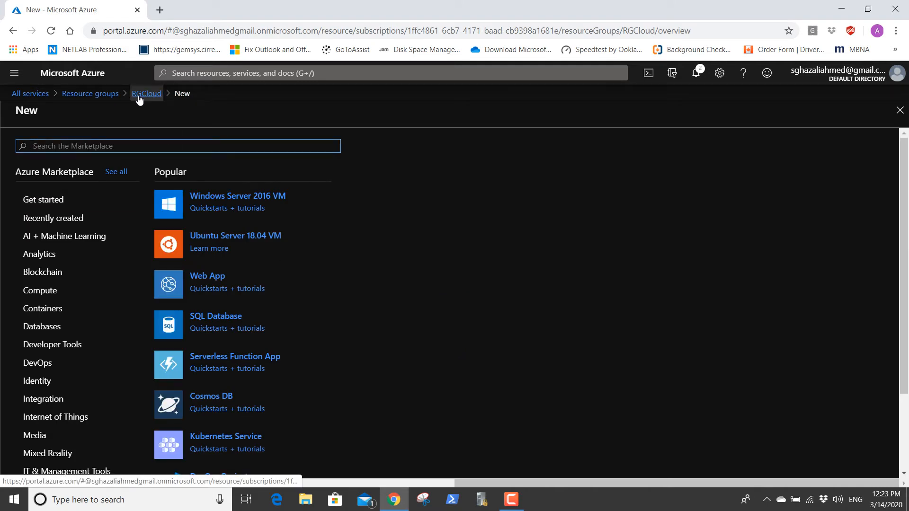
{"action": "scroll", "coordinate": [104, 270], "scroll_direction": "down", "scroll_amount": 3}
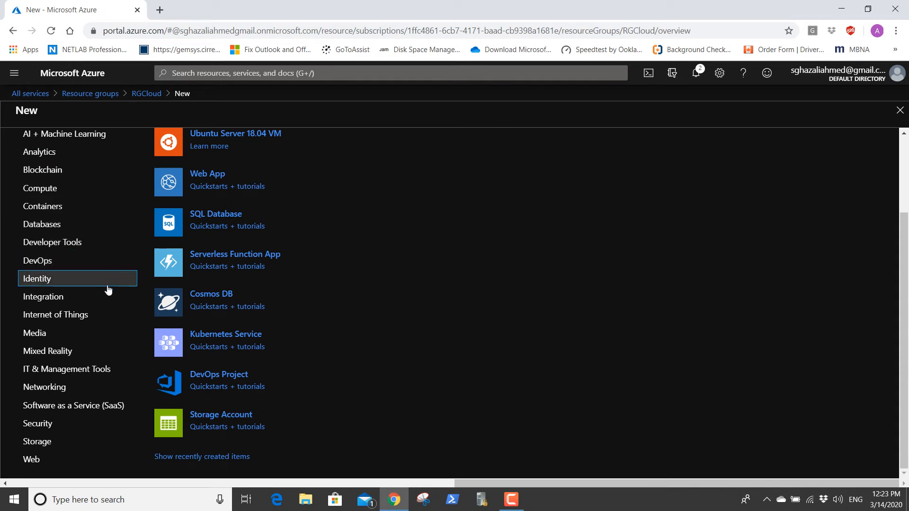
{"action": "scroll", "coordinate": [104, 313], "scroll_direction": "up", "scroll_amount": 1}
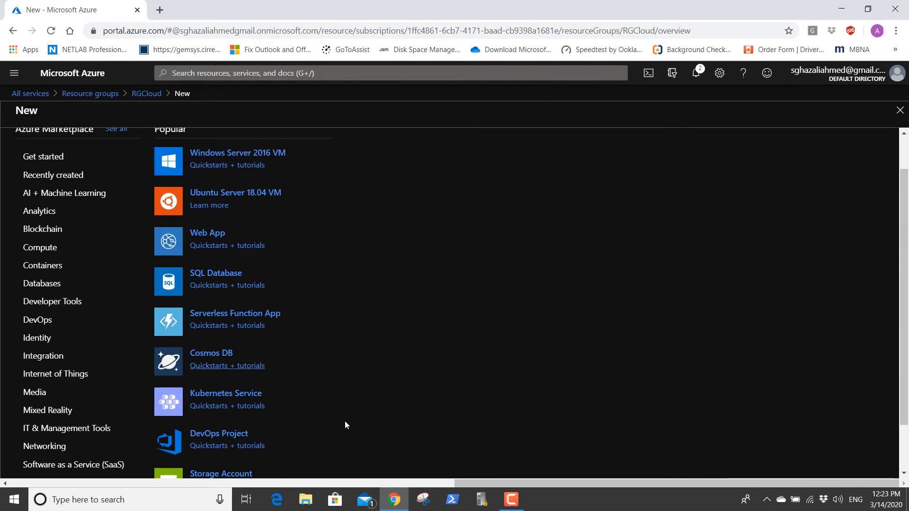
{"action": "left_click", "coordinate": [512, 500]}
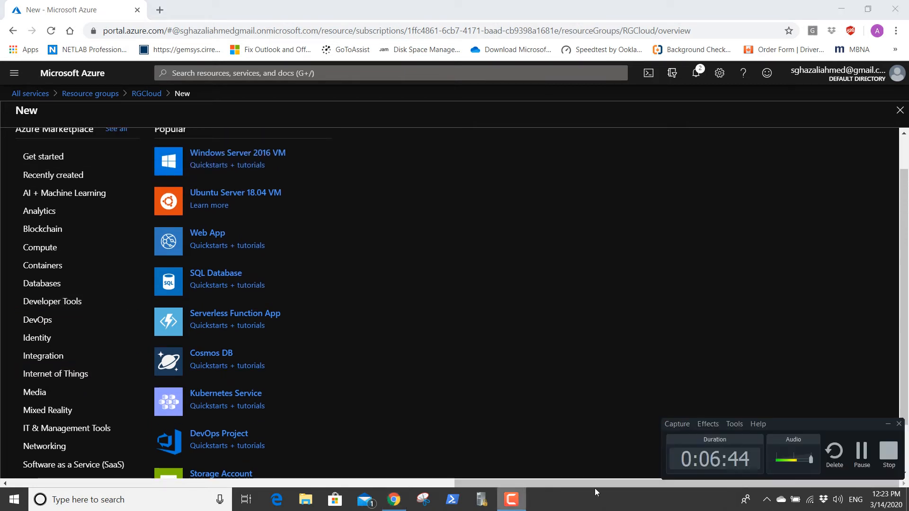
{"action": "left_click", "coordinate": [863, 461]}
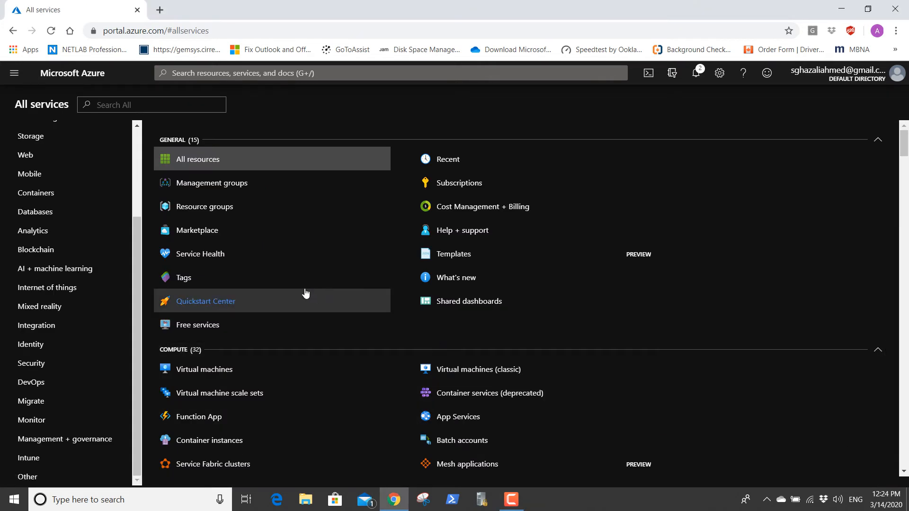
Look through the resource categories offered for creation from All resources, and return to the list of all services.
{"action": "mouse_move", "coordinate": [305, 294]}
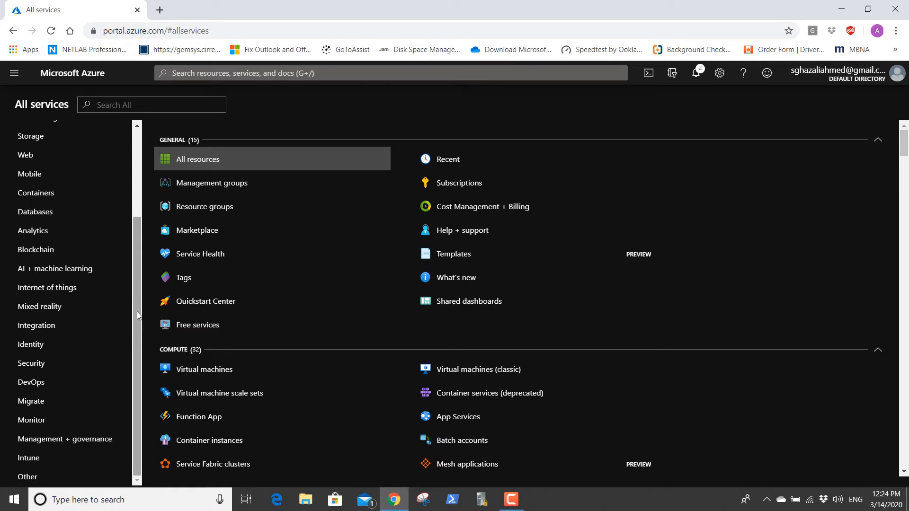
{"action": "left_click_drag", "start_coordinate": [137, 325], "coordinate": [140, 239]}
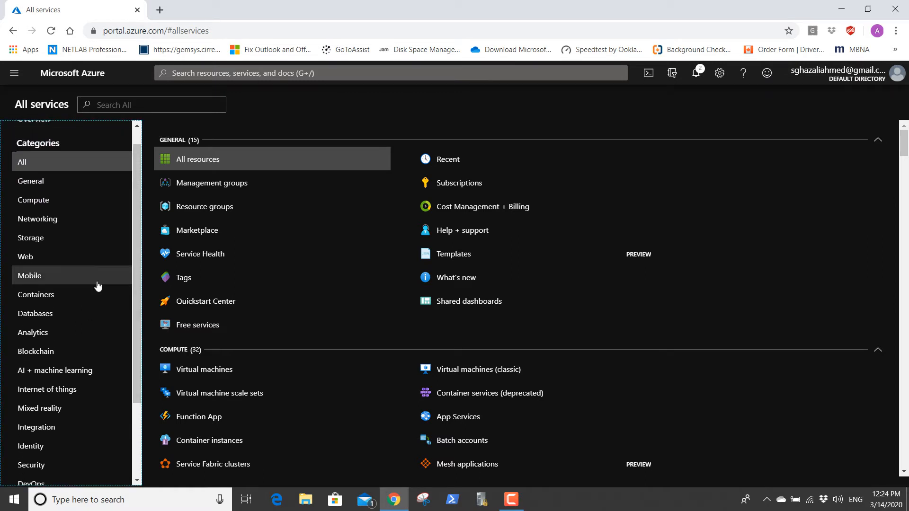
{"action": "left_click", "coordinate": [205, 165]}
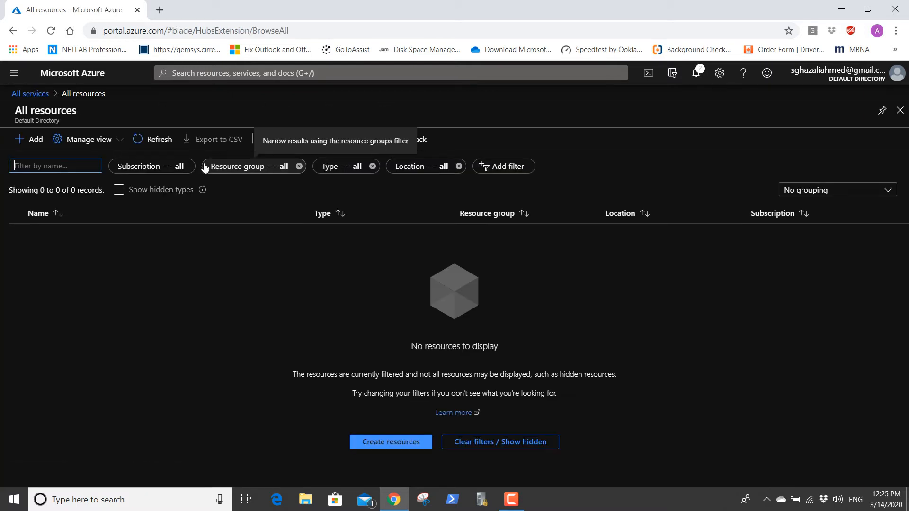
{"action": "left_click", "coordinate": [393, 442]}
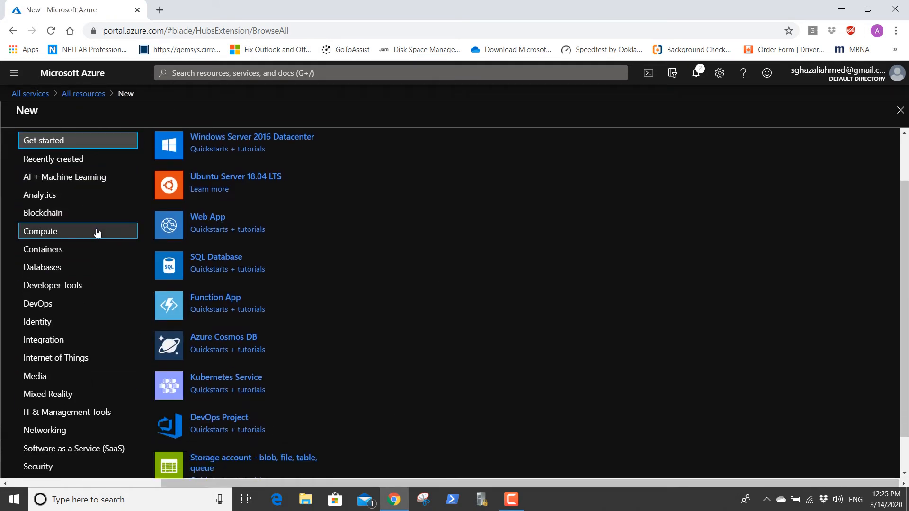
{"action": "scroll", "coordinate": [95, 232], "scroll_direction": "down", "scroll_amount": 2}
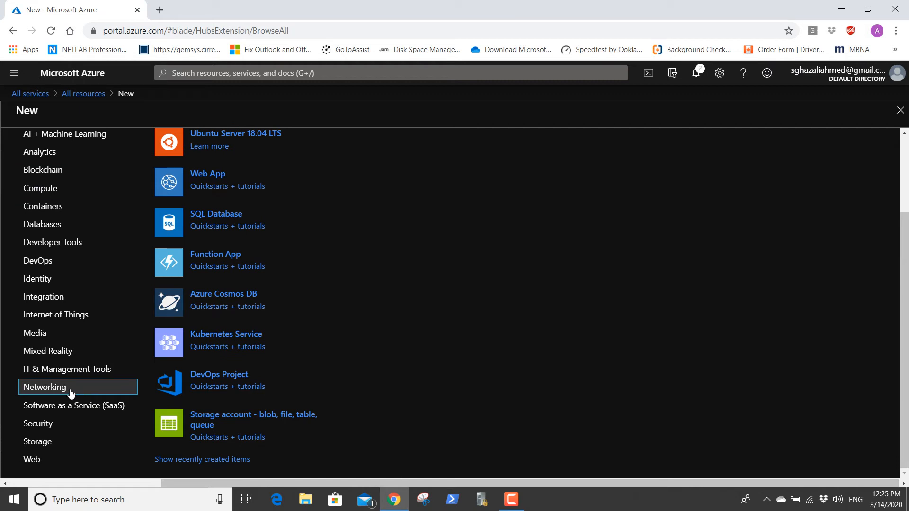
{"action": "left_click", "coordinate": [35, 94]}
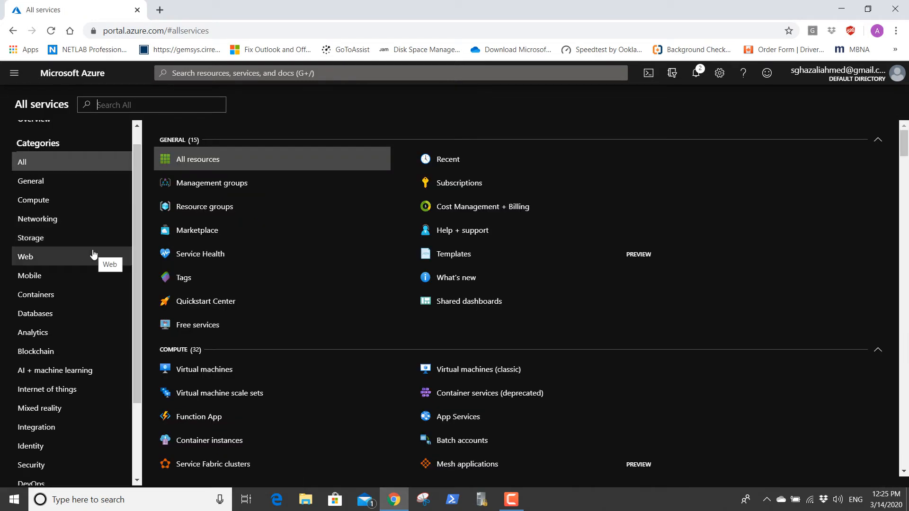
Show the Networking services and examine the entries for Connections and Virtual networks.
{"action": "scroll", "coordinate": [93, 253], "scroll_direction": "down", "scroll_amount": 2}
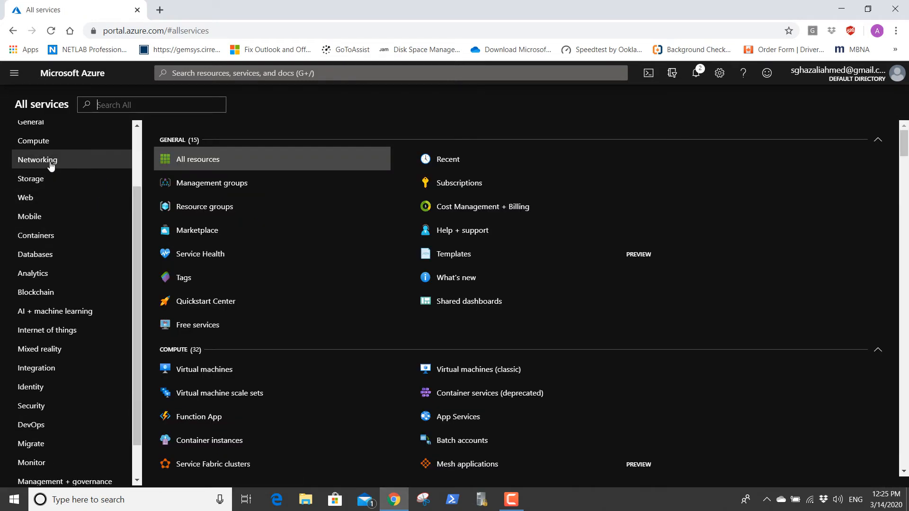
{"action": "left_click", "coordinate": [21, 163]}
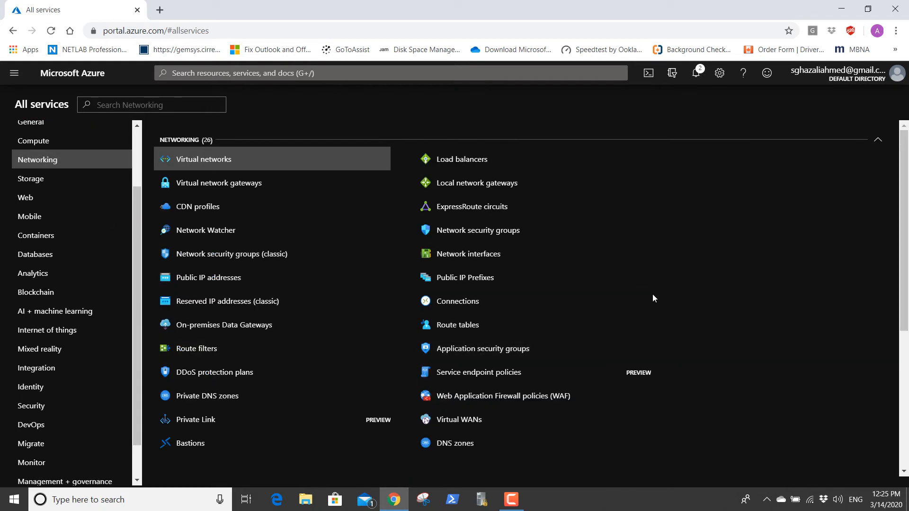
{"action": "mouse_move", "coordinate": [640, 300]}
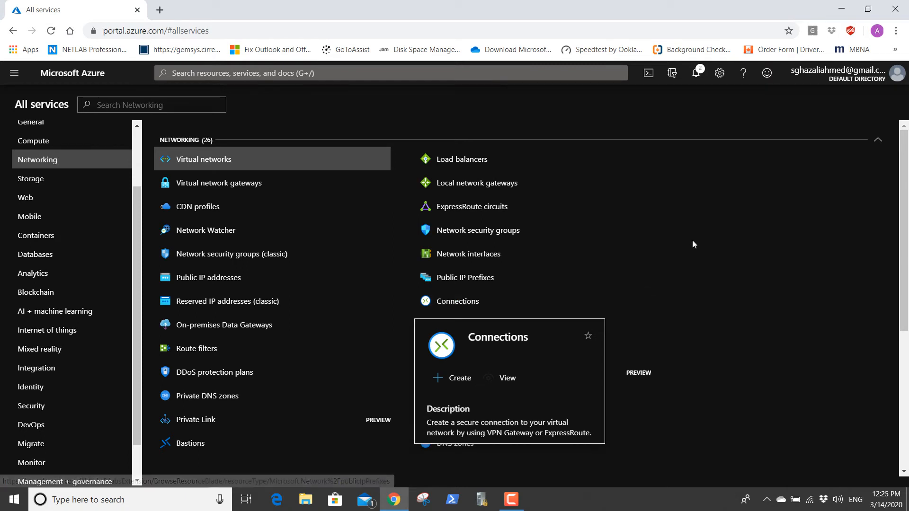
{"action": "mouse_move", "coordinate": [207, 162]}
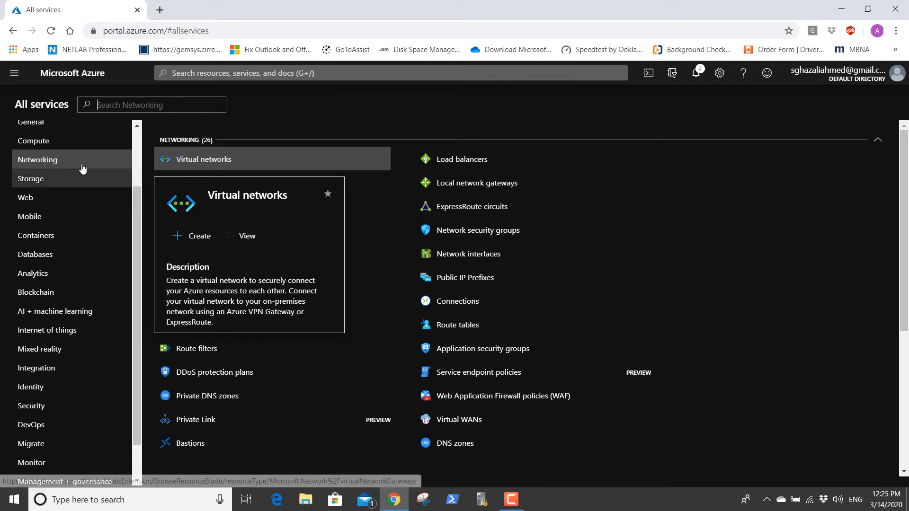
{"action": "scroll", "coordinate": [71, 154], "scroll_direction": "down", "scroll_amount": 1}
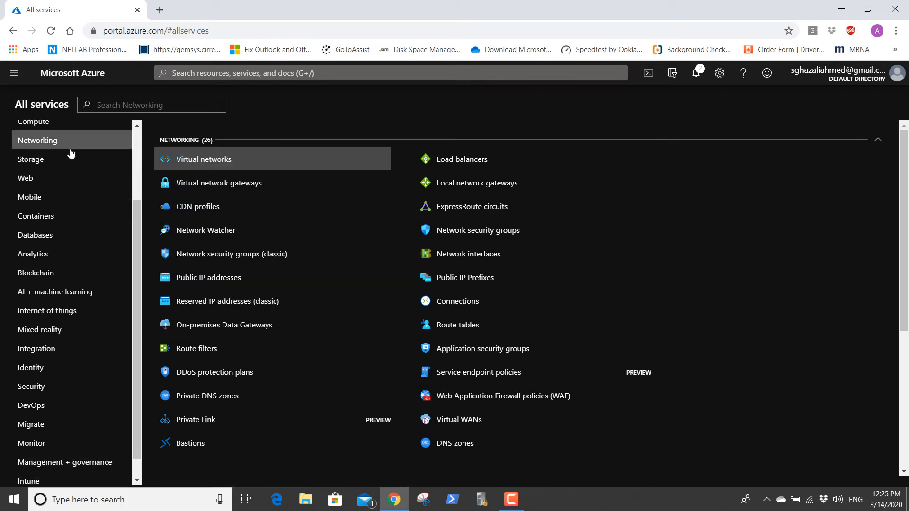
{"action": "scroll", "coordinate": [71, 154], "scroll_direction": "down", "scroll_amount": 1}
{"action": "scroll", "coordinate": [71, 154], "scroll_direction": "up", "scroll_amount": 5}
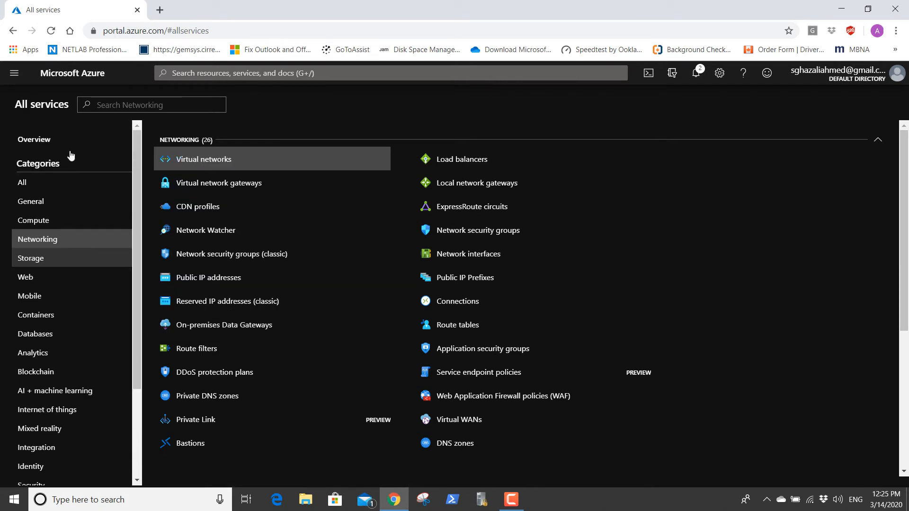
Return to the services list and show all service categories instead of only Networking.
{"action": "left_click", "coordinate": [16, 31]}
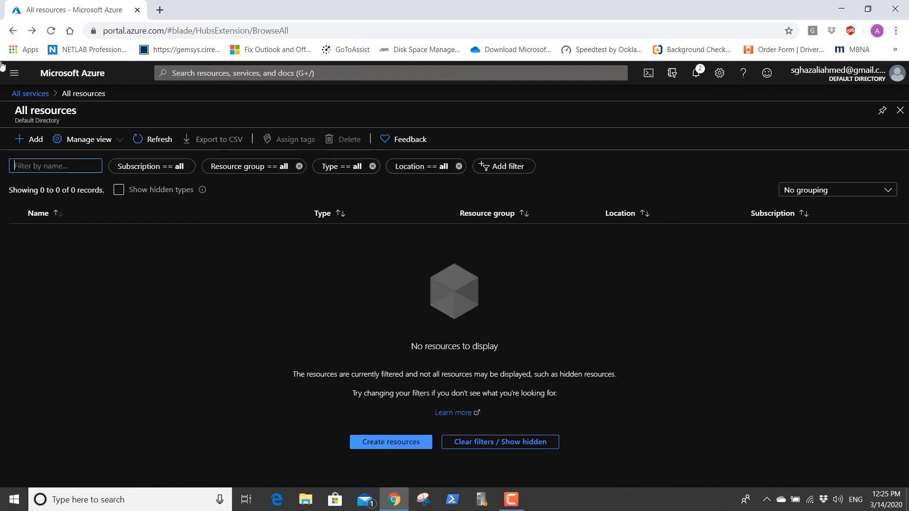
{"action": "left_click", "coordinate": [31, 94]}
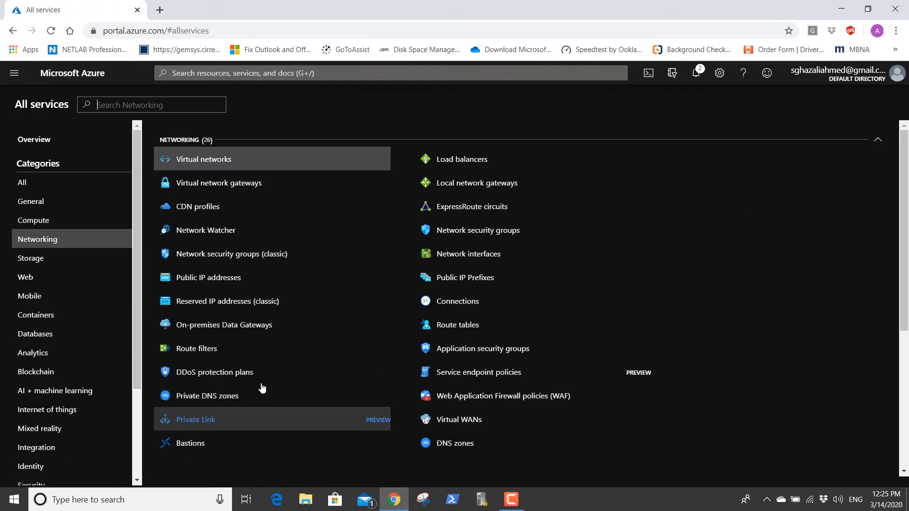
{"action": "left_click", "coordinate": [43, 184]}
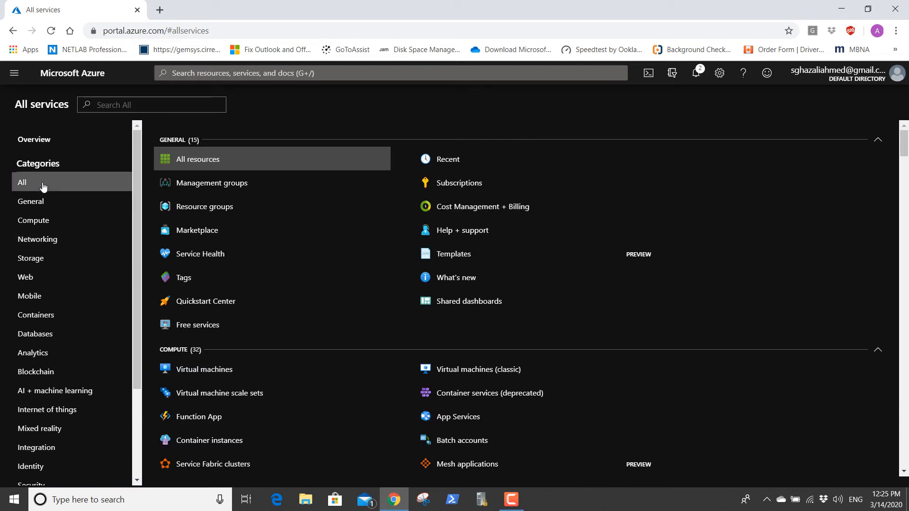
From All resources, start creating a Virtual network resource from the marketplace's Networking category.
{"action": "left_click", "coordinate": [188, 162]}
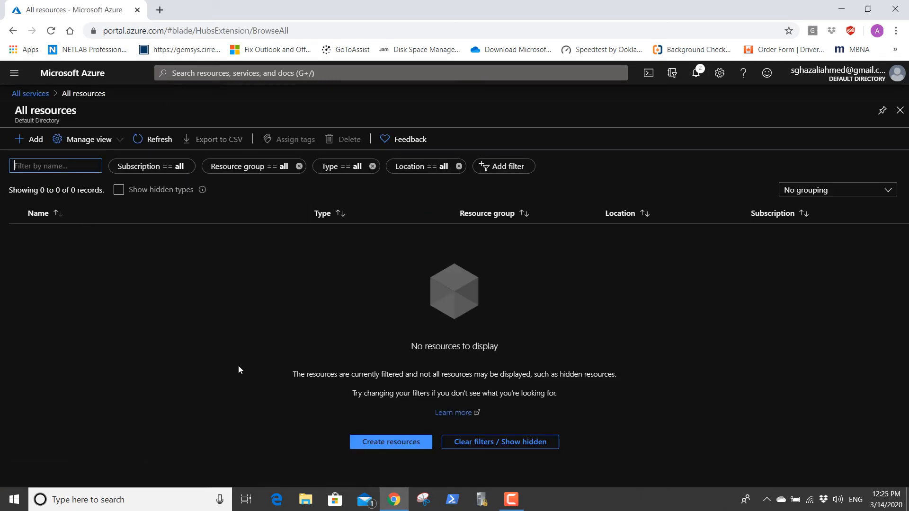
{"action": "left_click", "coordinate": [392, 443]}
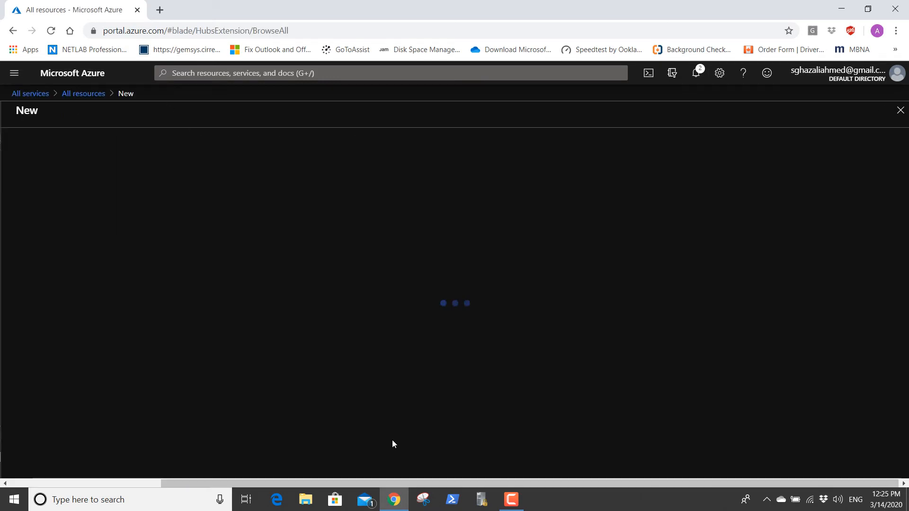
{"action": "scroll", "coordinate": [105, 264], "scroll_direction": "down", "scroll_amount": 2}
{"action": "scroll", "coordinate": [105, 266], "scroll_direction": "down", "scroll_amount": 1}
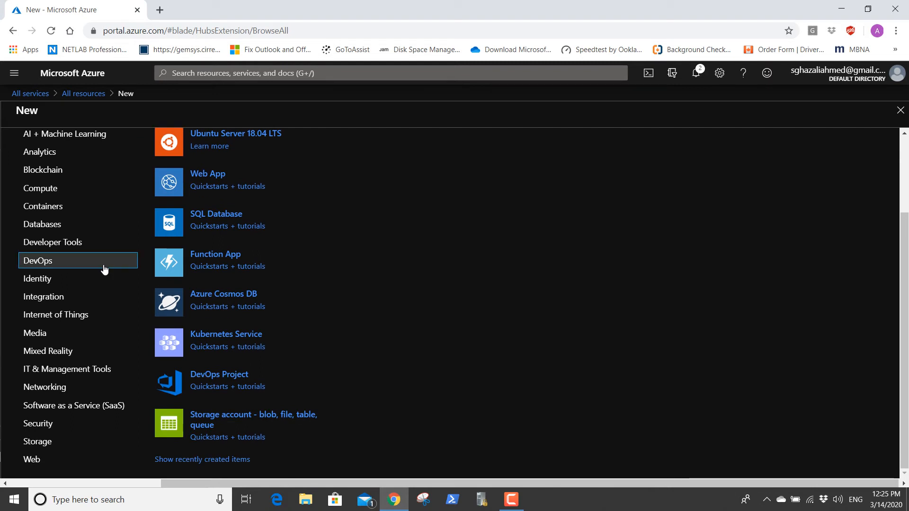
{"action": "left_click", "coordinate": [56, 392]}
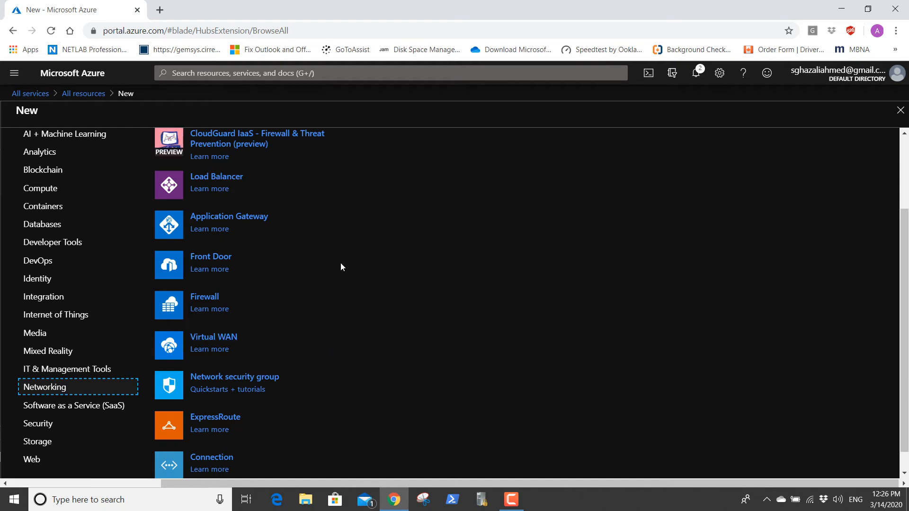
{"action": "scroll", "coordinate": [341, 266], "scroll_direction": "up", "scroll_amount": 3}
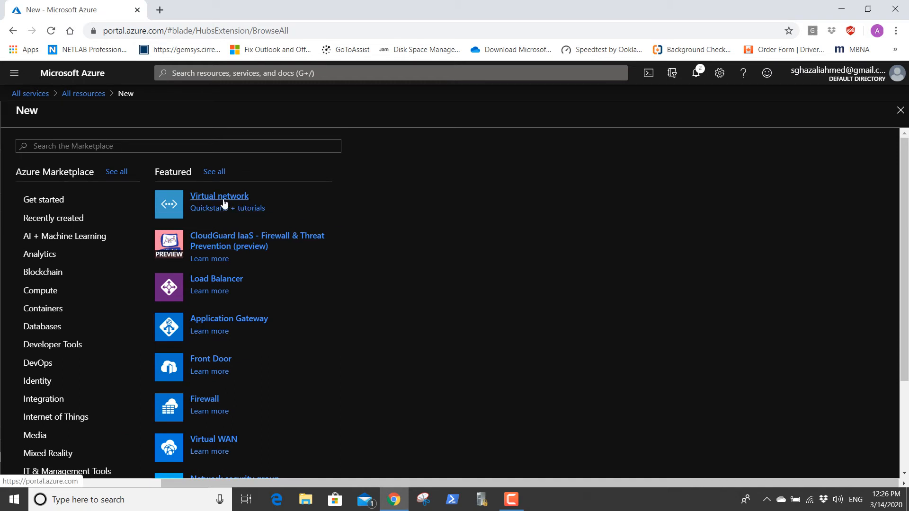
{"action": "left_click", "coordinate": [225, 203]}
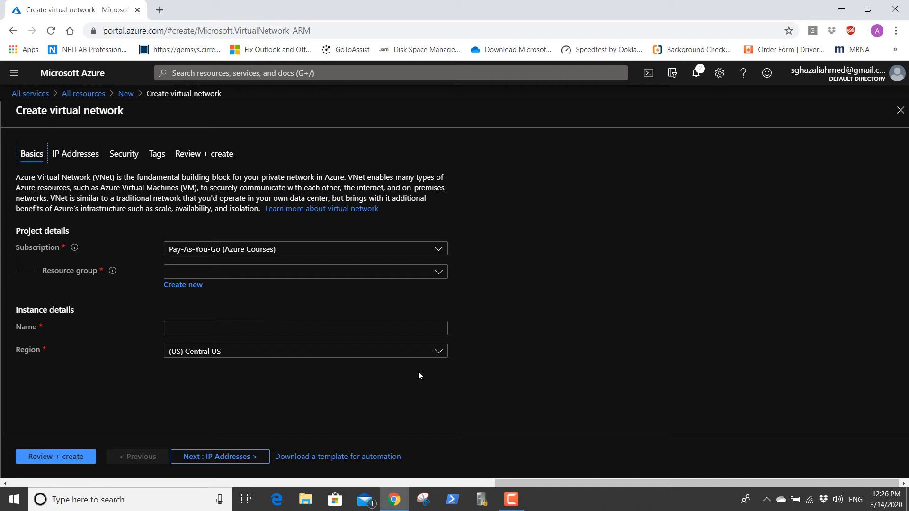
Assign the new virtual network to the RGCloud resource group and name it VNETCloud.
{"action": "left_click", "coordinate": [213, 274]}
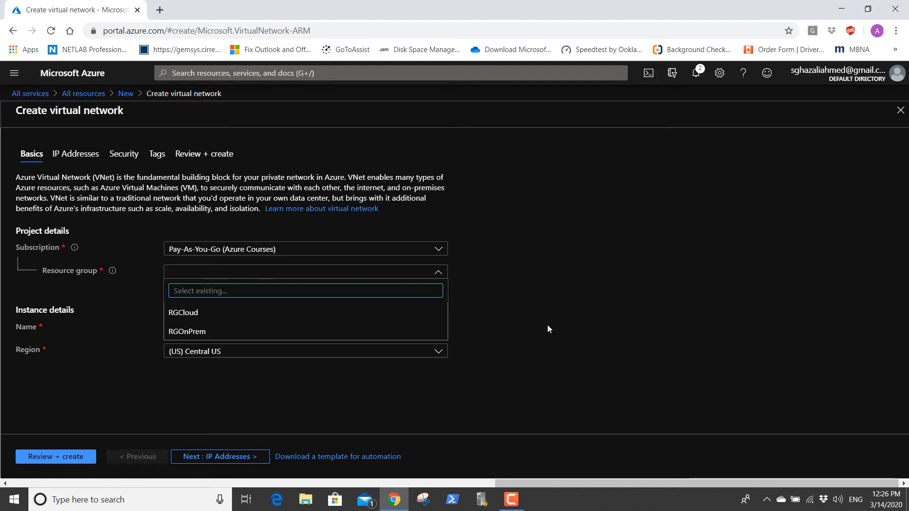
{"action": "left_click", "coordinate": [184, 316]}
{"action": "left_click", "coordinate": [188, 332]}
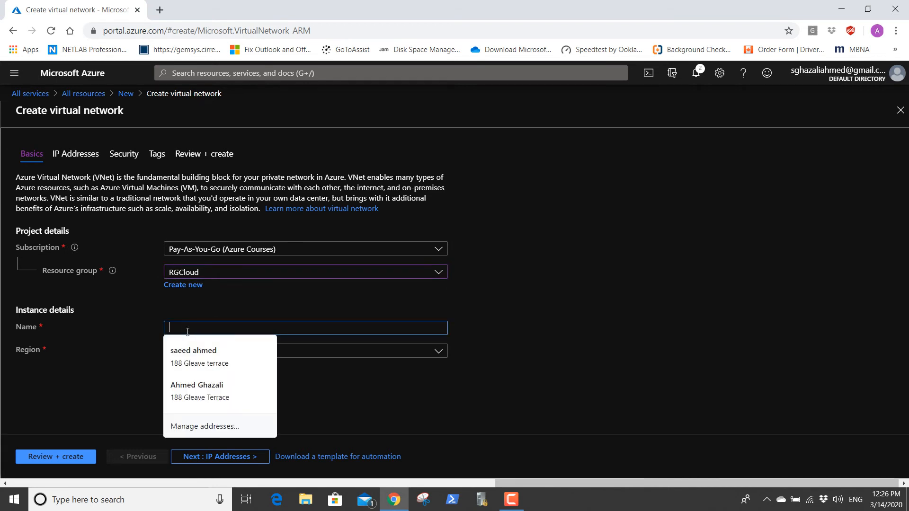
{"action": "left_click", "coordinate": [468, 351]}
{"action": "left_click", "coordinate": [251, 324]}
{"action": "type", "text": "VNET"}
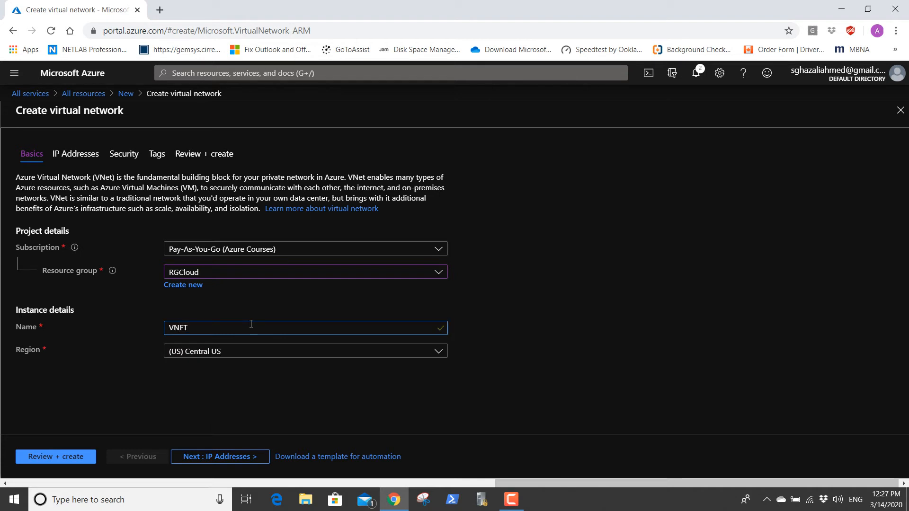
{"action": "type", "text": "Cloud"}
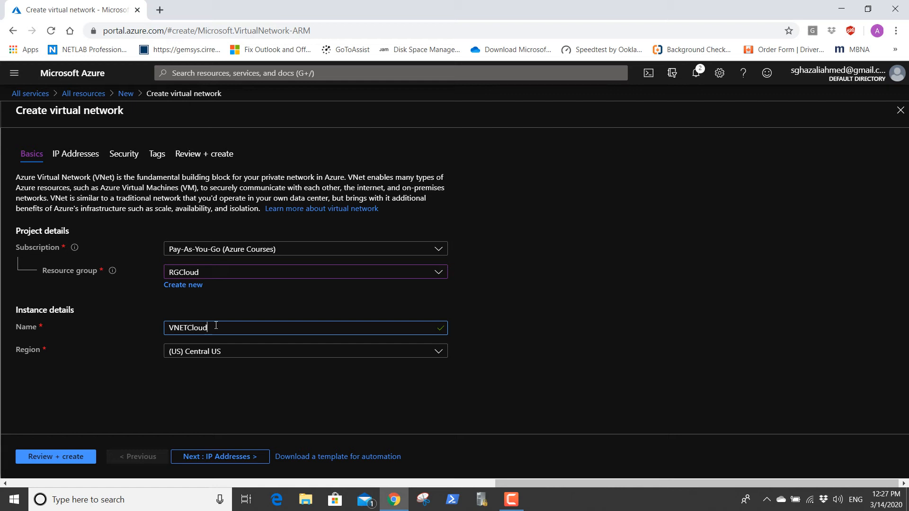
Set the VNETCloud region to (US) East US 2 and submit the virtual network's settings for review.
{"action": "left_click", "coordinate": [280, 354]}
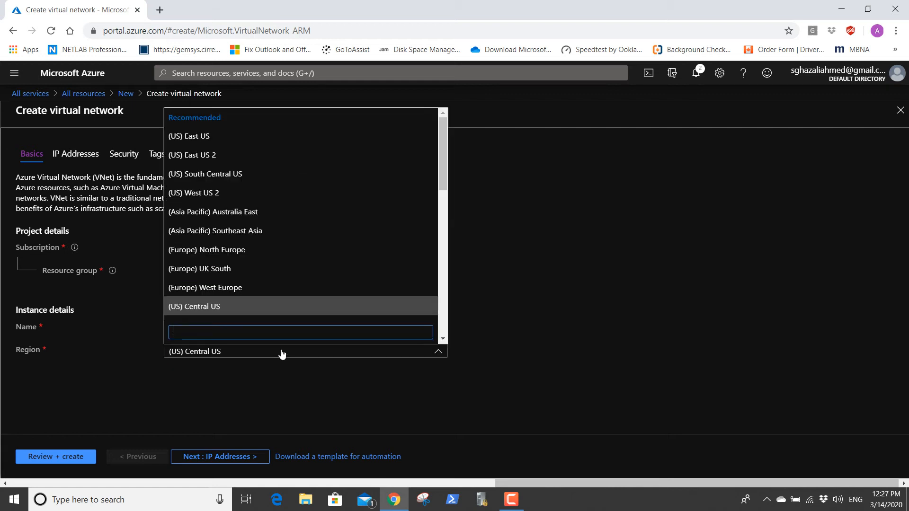
{"action": "left_click", "coordinate": [215, 157]}
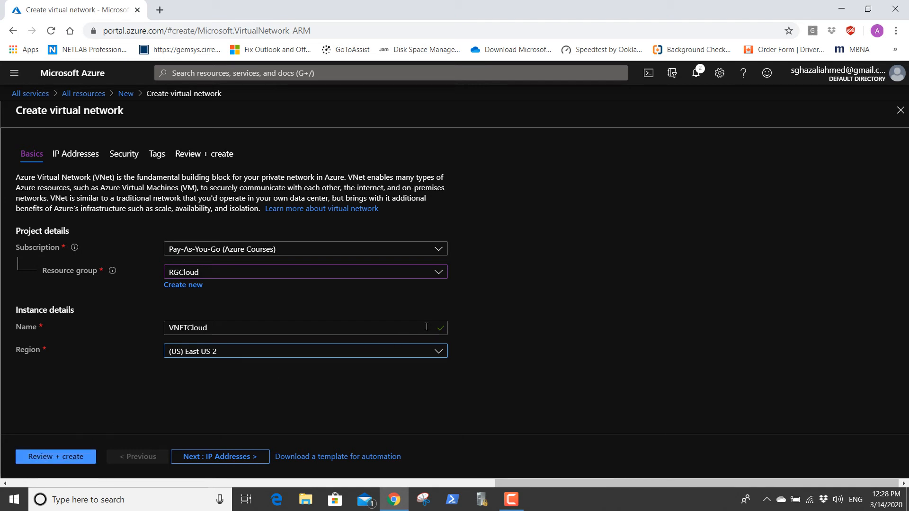
{"action": "left_click", "coordinate": [72, 458]}
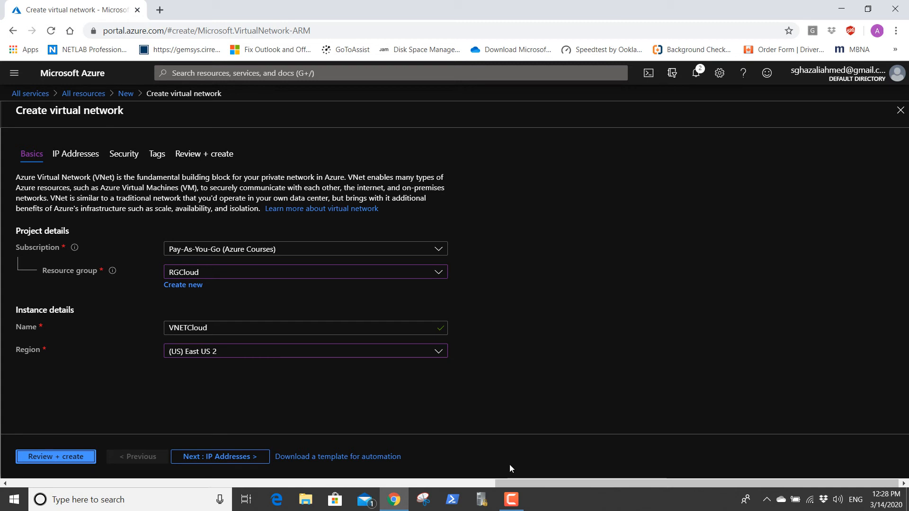
{"action": "left_click", "coordinate": [512, 499]}
{"action": "left_click", "coordinate": [859, 453]}
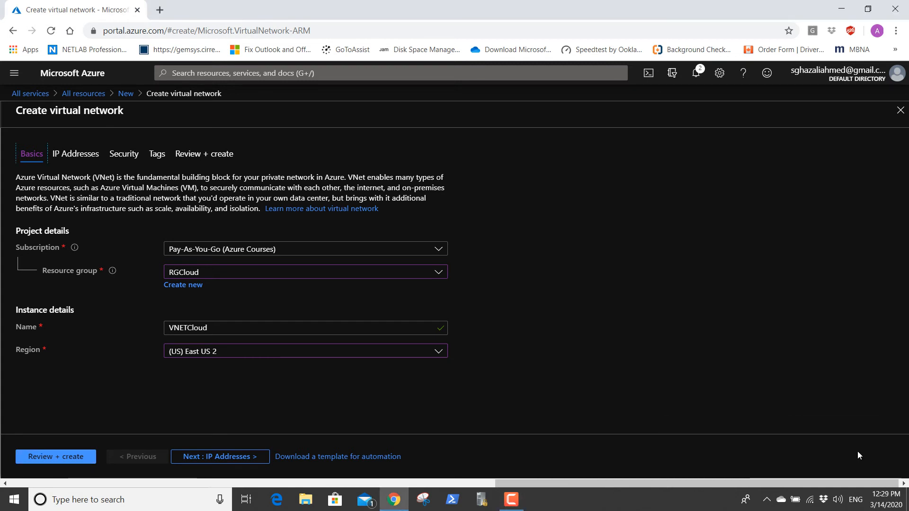
Try to add a subnet named Web-Subnet with address range 10.1.1.0/24 to the virtual network's IP addresses.
{"action": "left_click", "coordinate": [75, 154]}
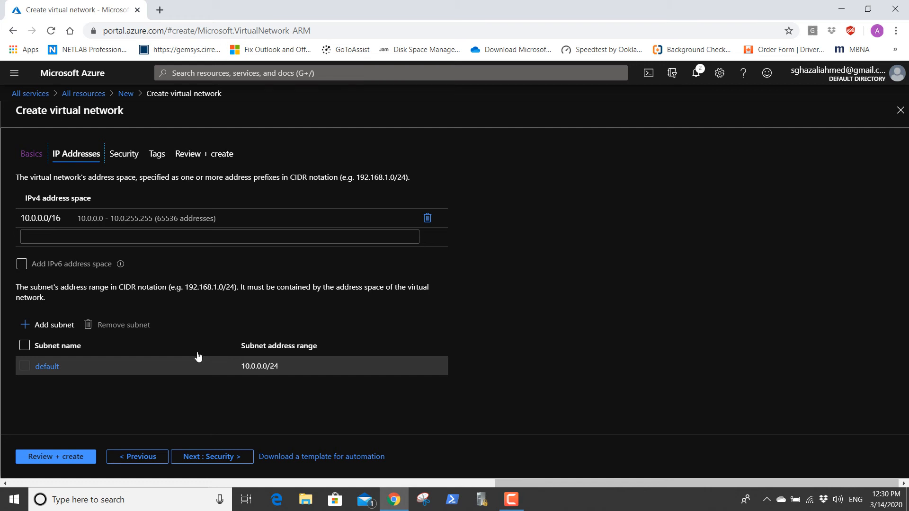
{"action": "left_click", "coordinate": [45, 324]}
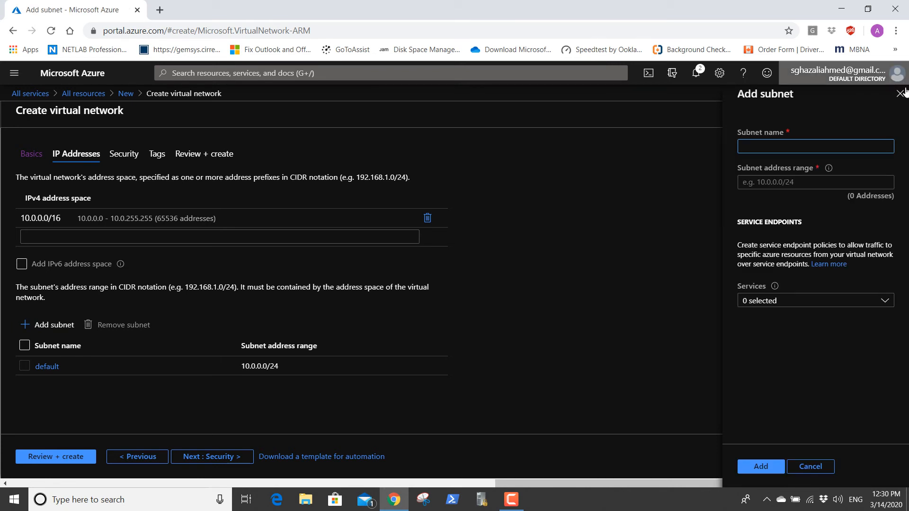
{"action": "type", "text": "We"}
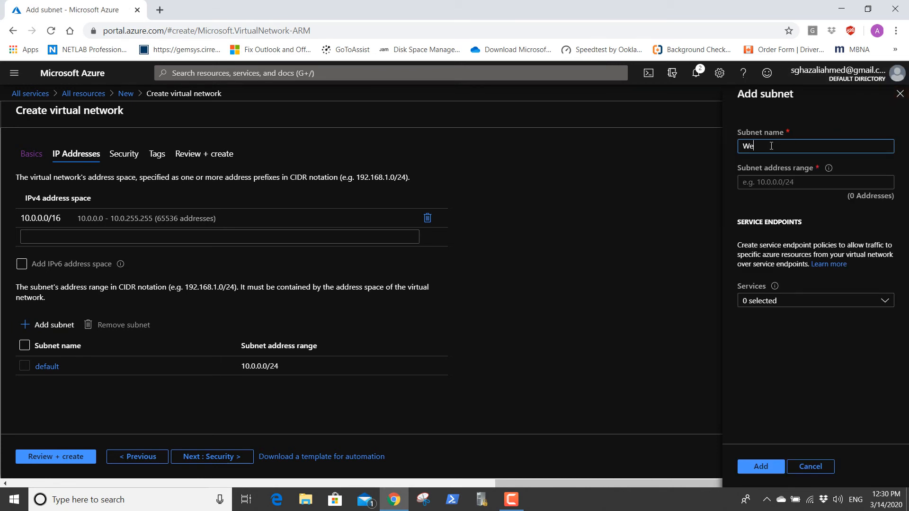
{"action": "type", "text": "b-"}
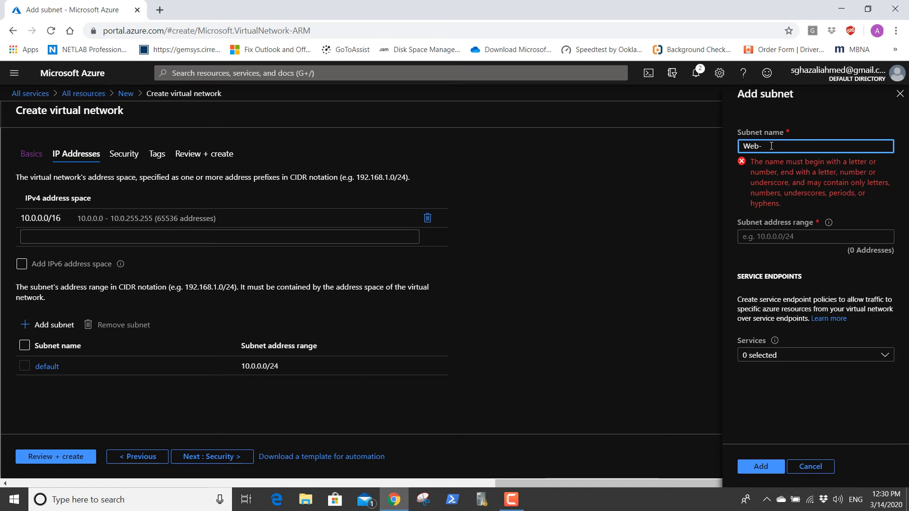
{"action": "type", "text": "Subnet"}
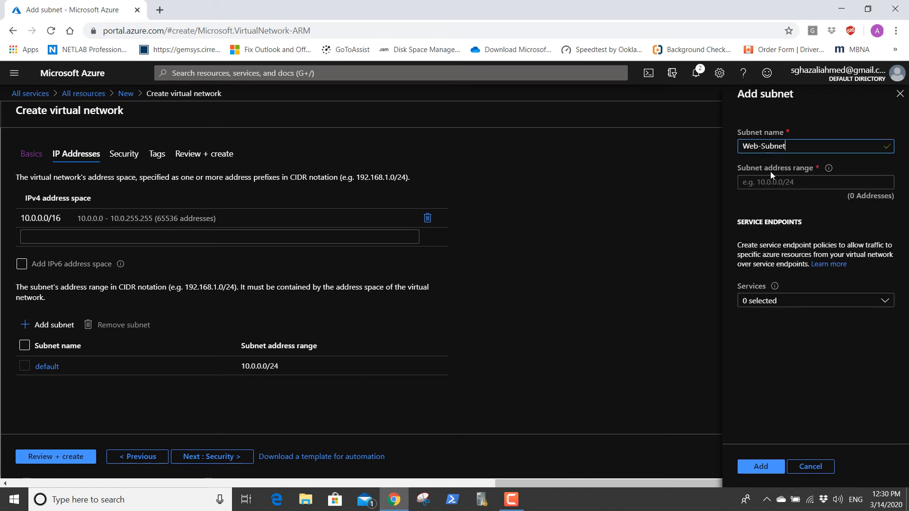
{"action": "left_click", "coordinate": [811, 184]}
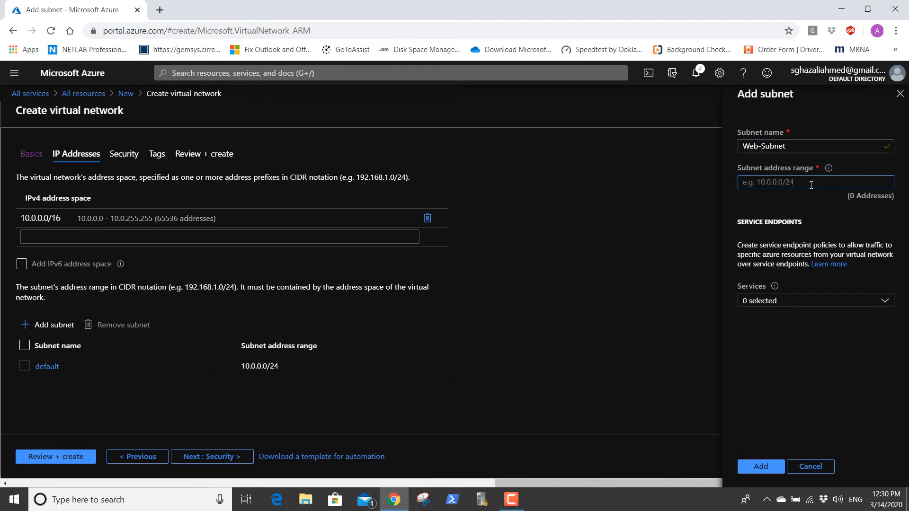
{"action": "type", "text": "10."}
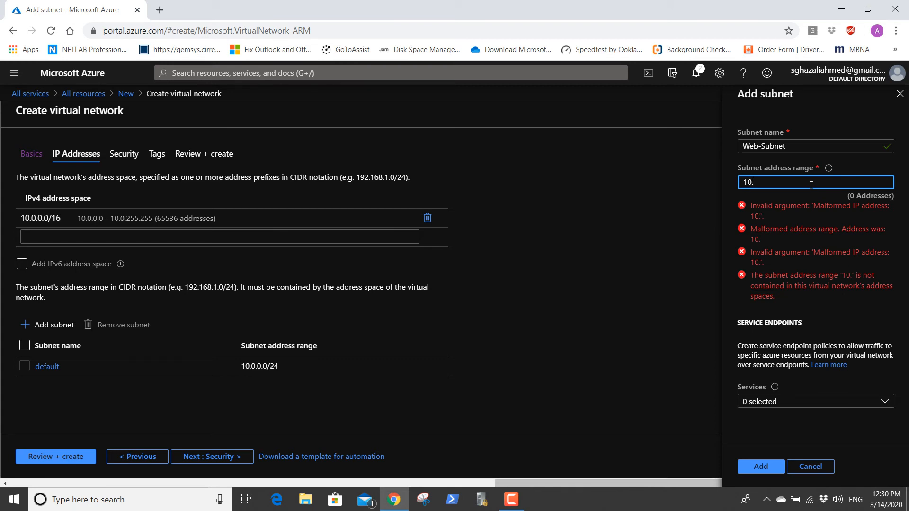
{"action": "type", "text": "1.1.0/24"}
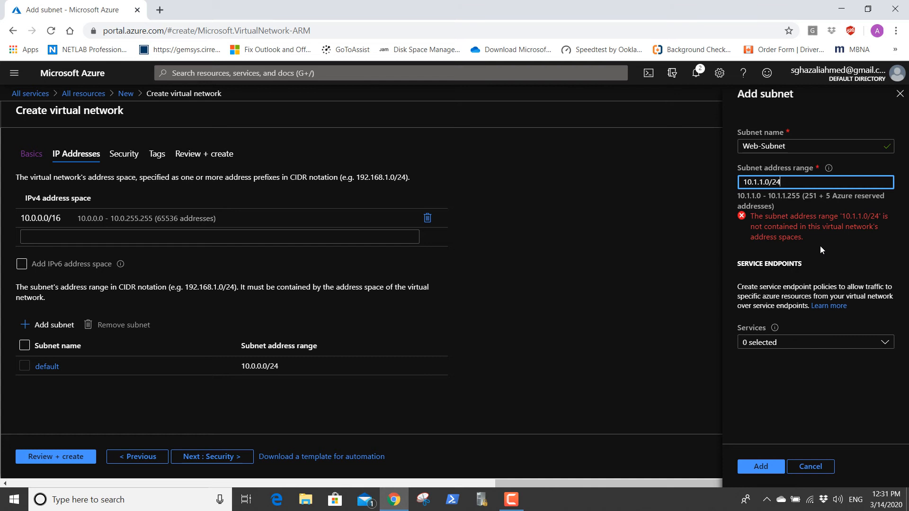
{"action": "left_click", "coordinate": [827, 384]}
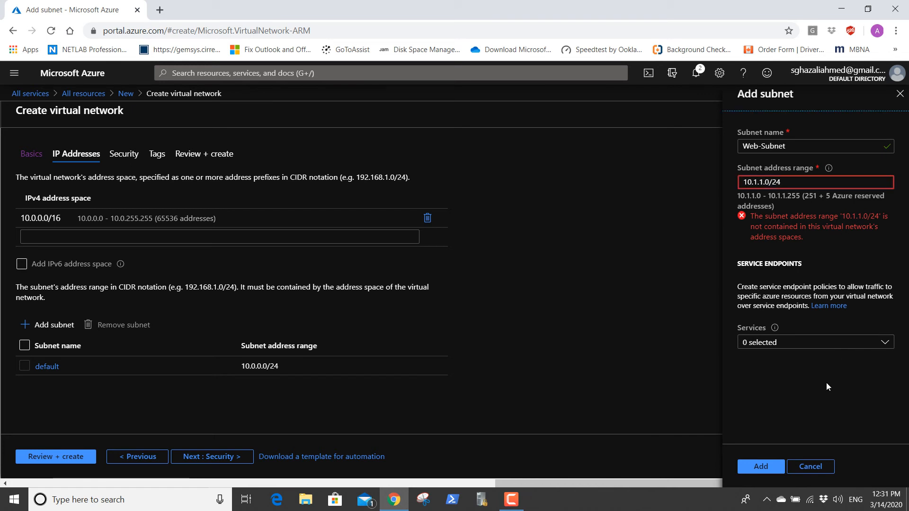
{"action": "left_click", "coordinate": [791, 182]}
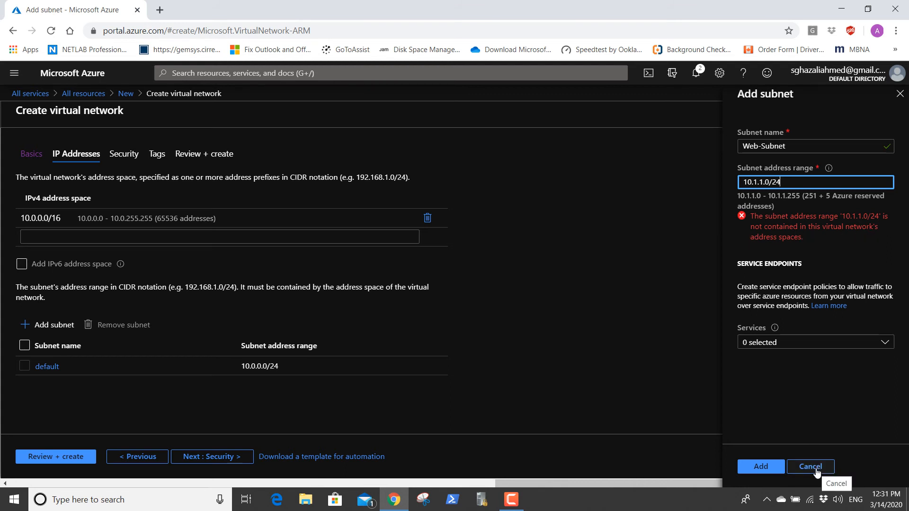
{"action": "left_click", "coordinate": [761, 467]}
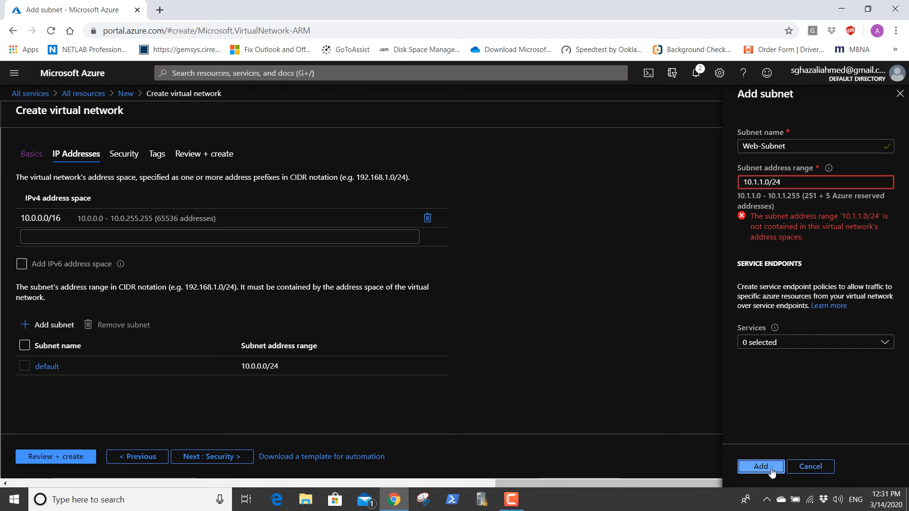
{"action": "left_click", "coordinate": [807, 467]}
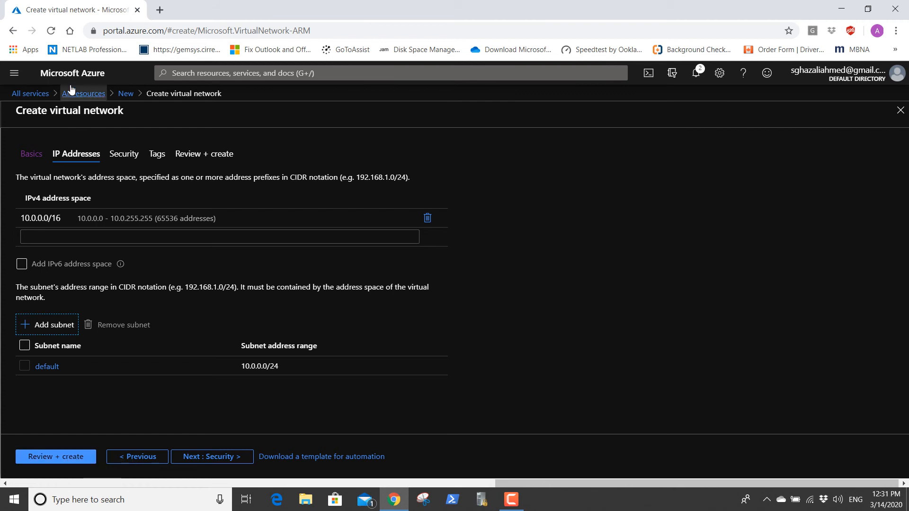
Return to the virtual network's basic settings and submit the configuration for validation.
{"action": "left_click", "coordinate": [28, 154]}
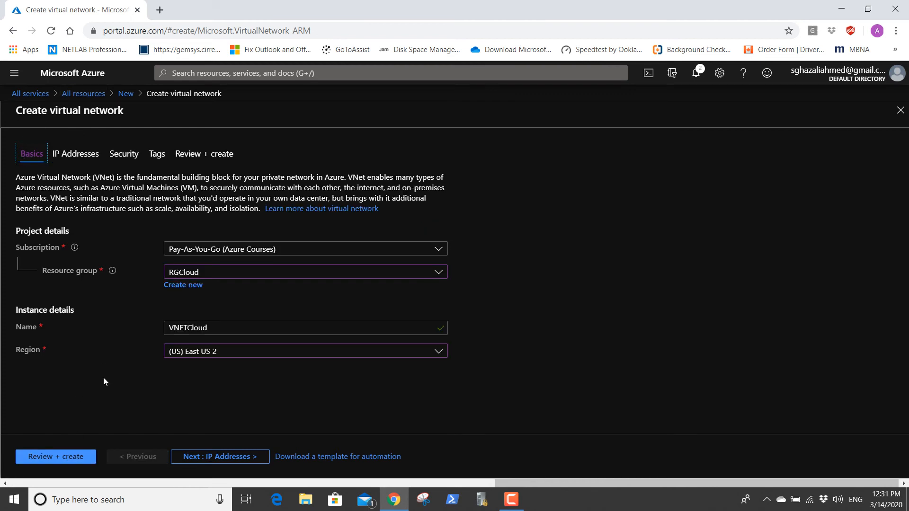
{"action": "left_click", "coordinate": [72, 457]}
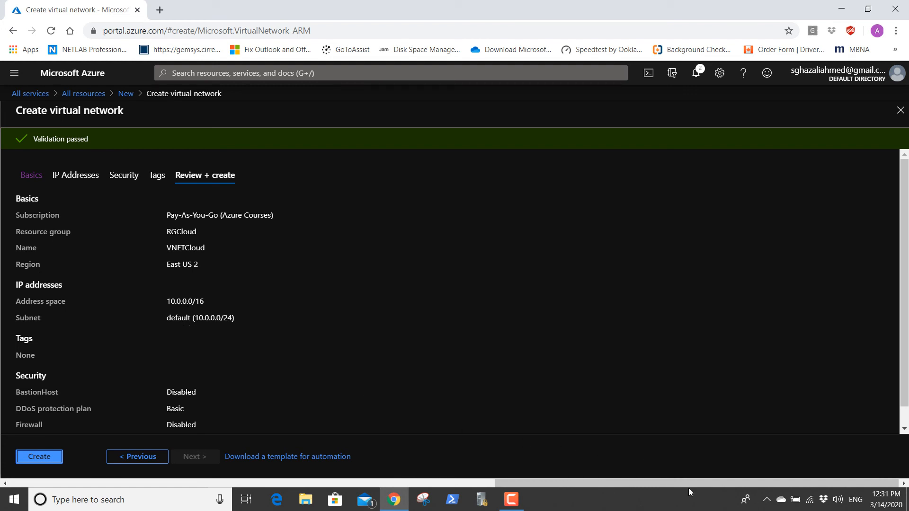
{"action": "mouse_move", "coordinate": [511, 507]}
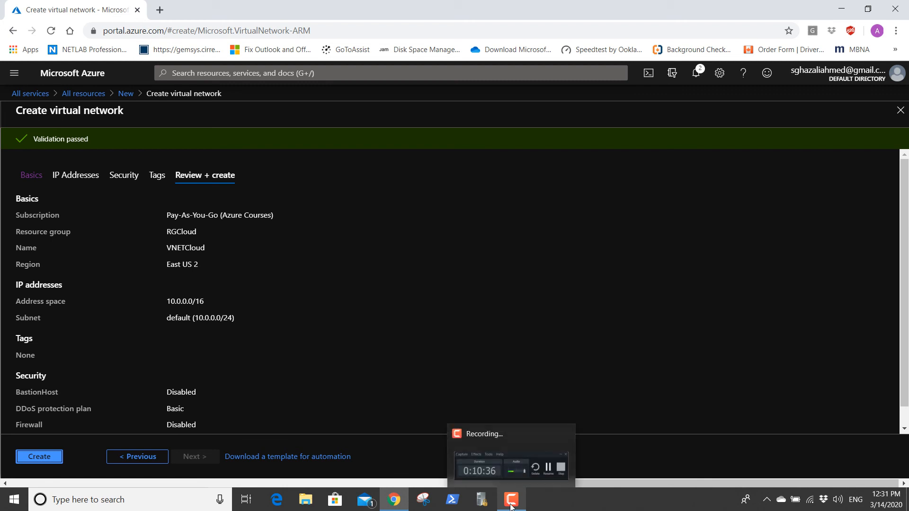
{"action": "left_click", "coordinate": [521, 434]}
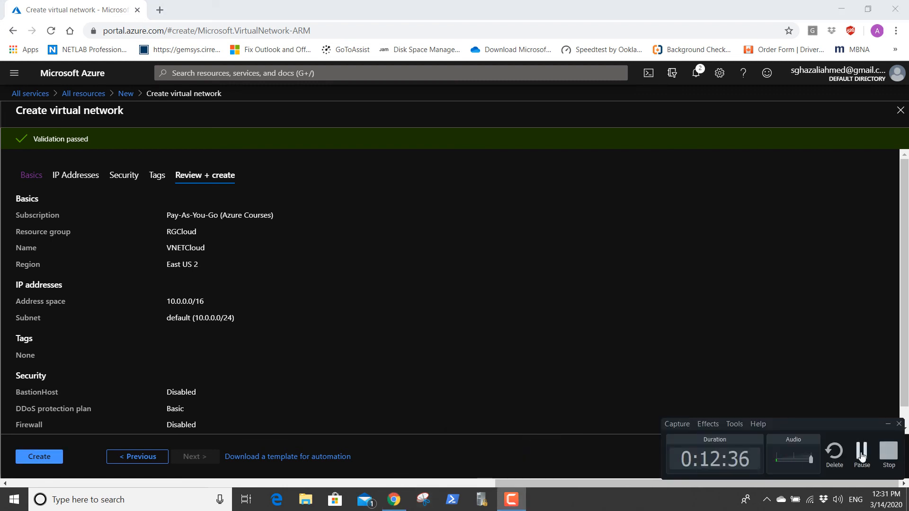
{"action": "left_click", "coordinate": [862, 456]}
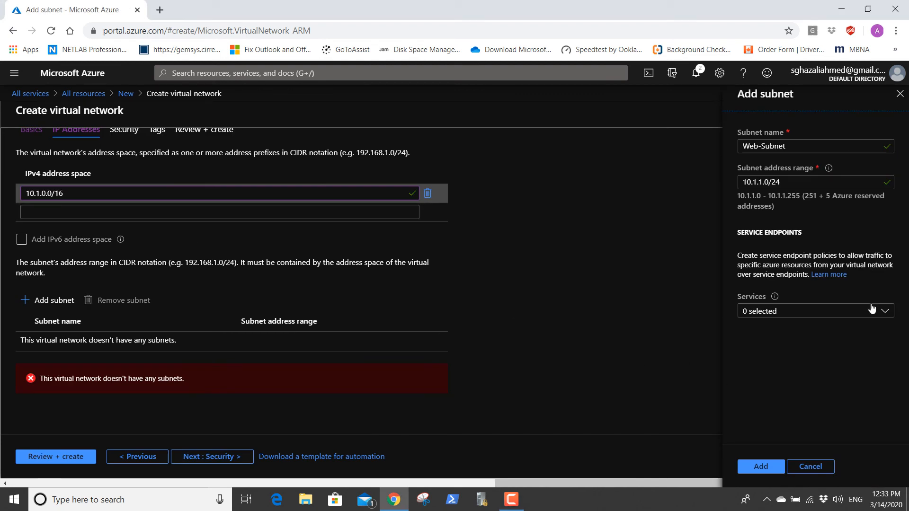
Check the 10.1.0.0/16 address space and add the prepared Web-Subnet with range 10.1.1.0/24 to the virtual network.
{"action": "scroll", "coordinate": [488, 280], "scroll_direction": "up", "scroll_amount": 1}
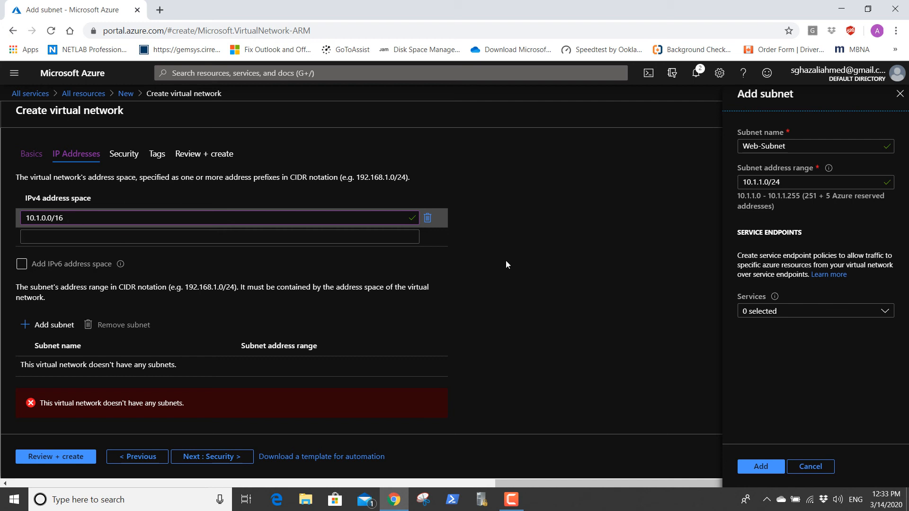
{"action": "scroll", "coordinate": [505, 265], "scroll_direction": "down", "scroll_amount": 1}
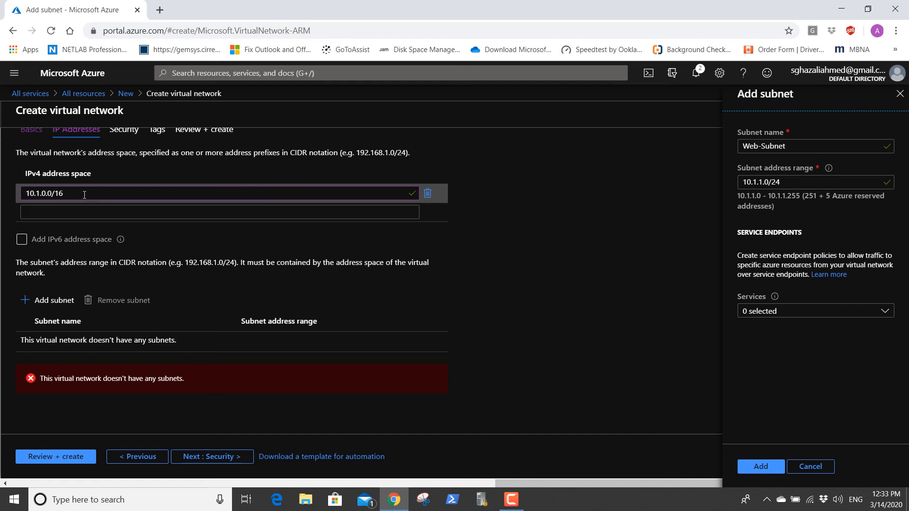
{"action": "left_click", "coordinate": [759, 465]}
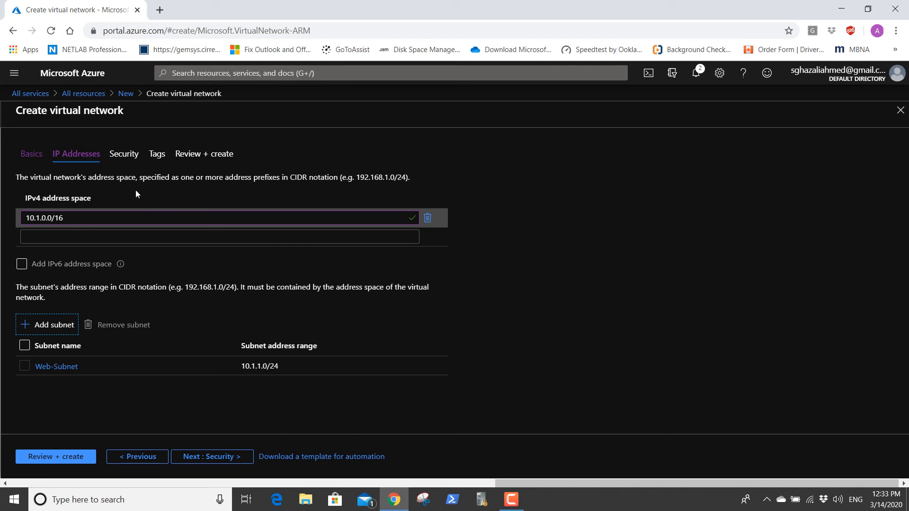
Review the VNETCloud configuration summary, including its name and region, and create the virtual network.
{"action": "left_click", "coordinate": [60, 457]}
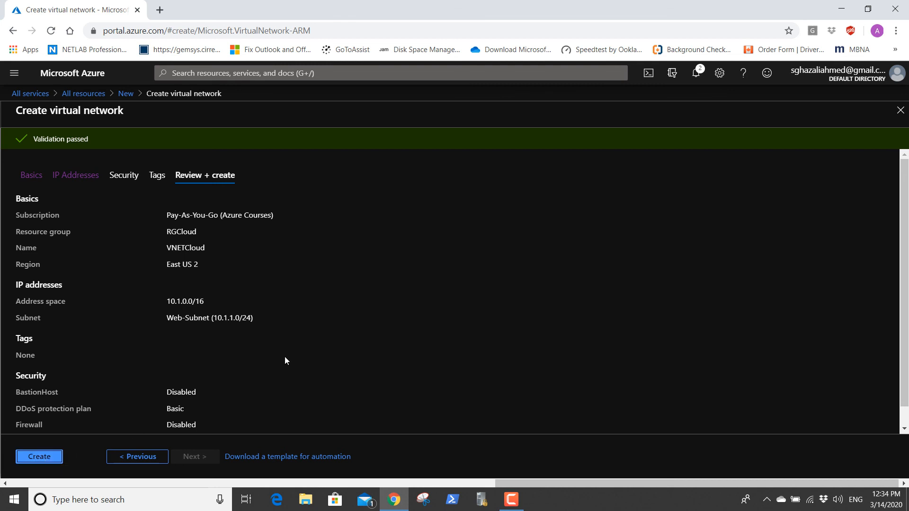
{"action": "scroll", "coordinate": [285, 357], "scroll_direction": "down", "scroll_amount": 1}
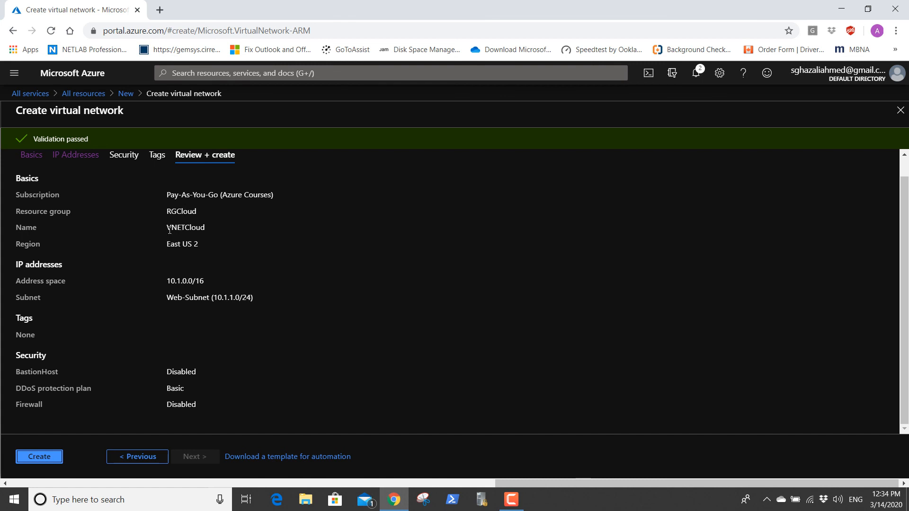
{"action": "left_click_drag", "start_coordinate": [169, 231], "coordinate": [214, 229]}
{"action": "left_click_drag", "start_coordinate": [158, 244], "coordinate": [220, 246]}
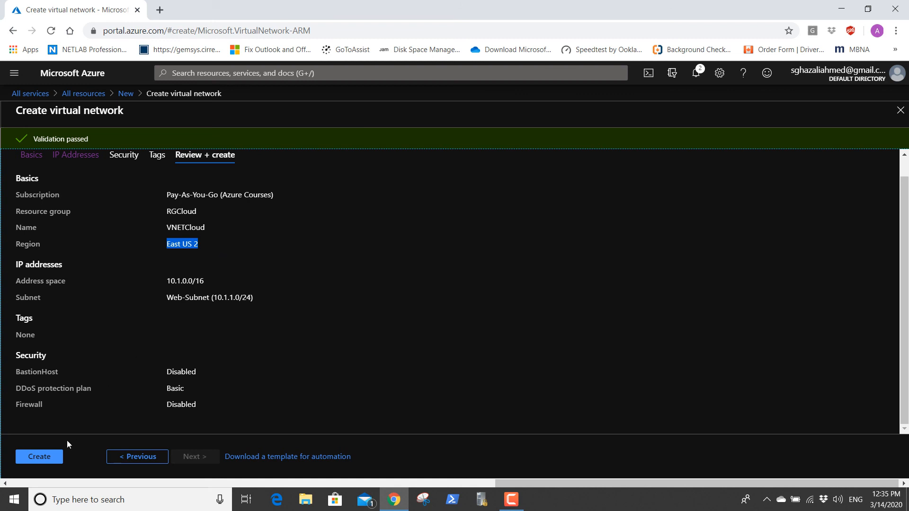
{"action": "left_click", "coordinate": [41, 457]}
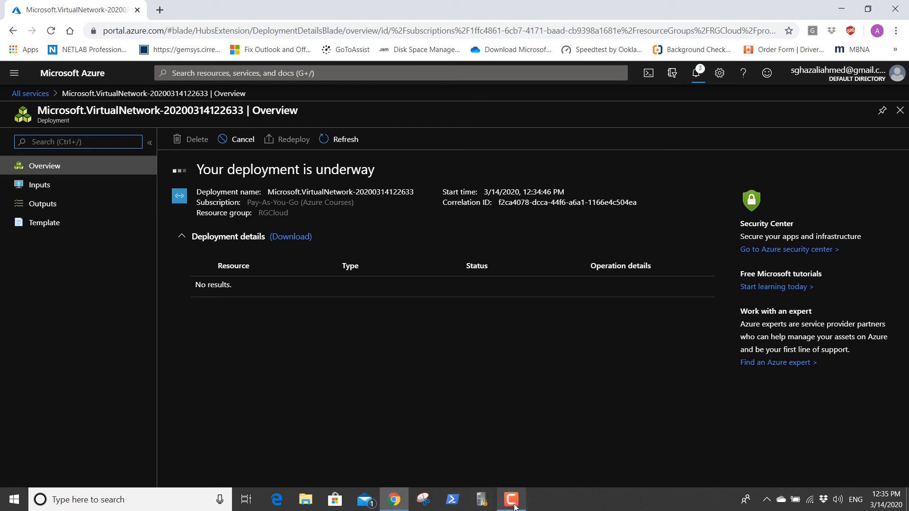
{"action": "mouse_move", "coordinate": [514, 506]}
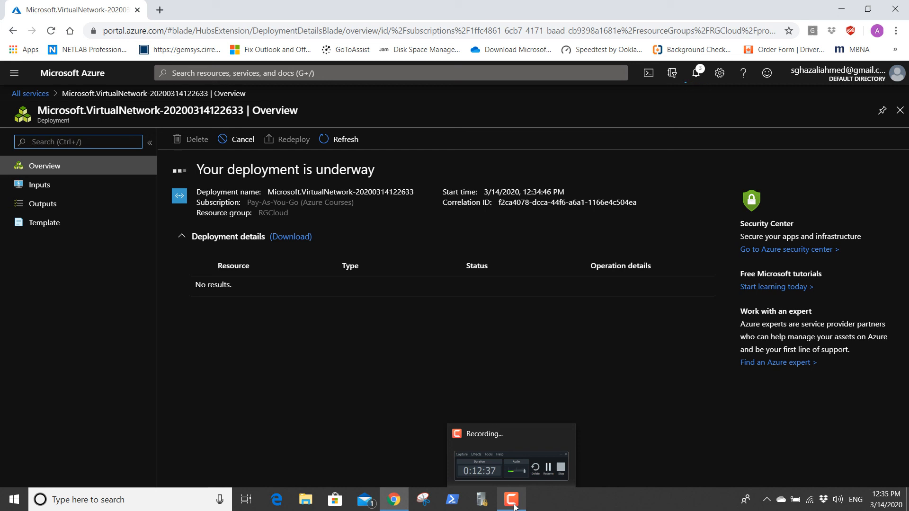
{"action": "left_click", "coordinate": [515, 506]}
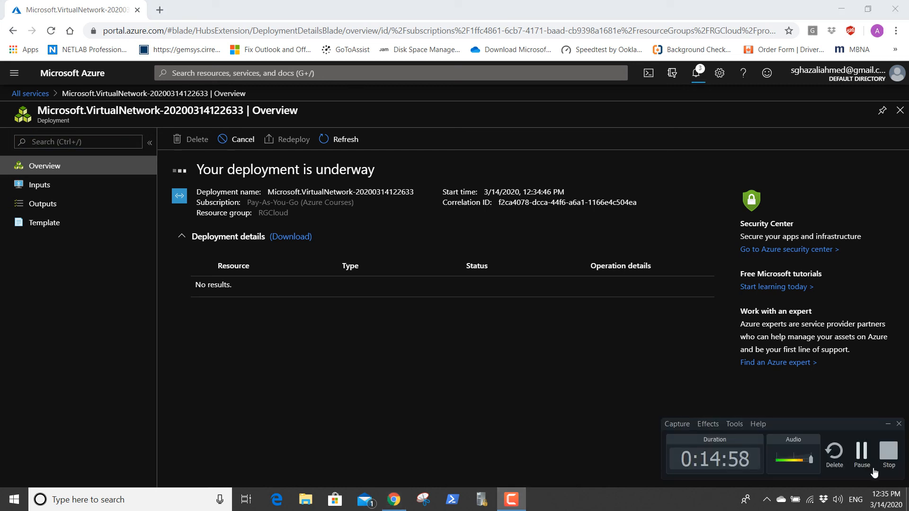